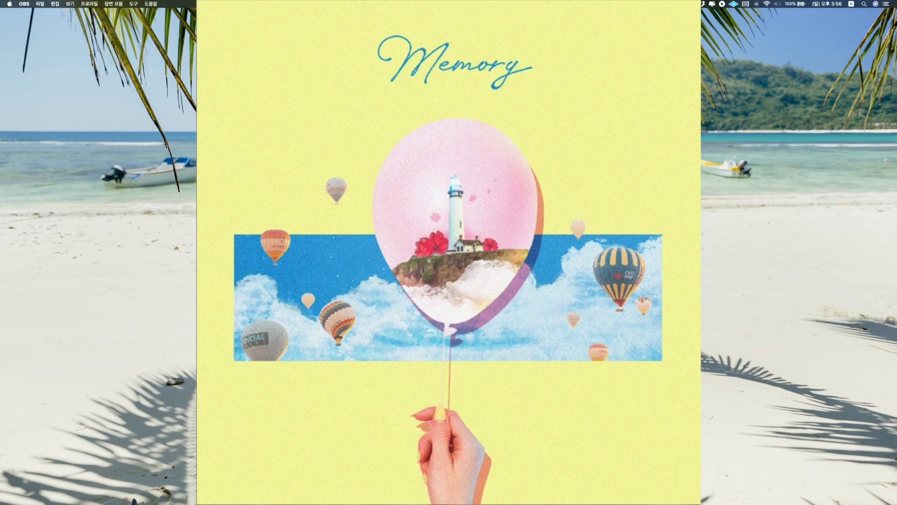
Switch to the Pro Tools Dashboard, check the recent sessions list and return to creating a new session
{"action": "key", "text": "super+Tab"}
{"action": "key", "text": "super+Tab"}
{"action": "key", "text": "super+Tab"}
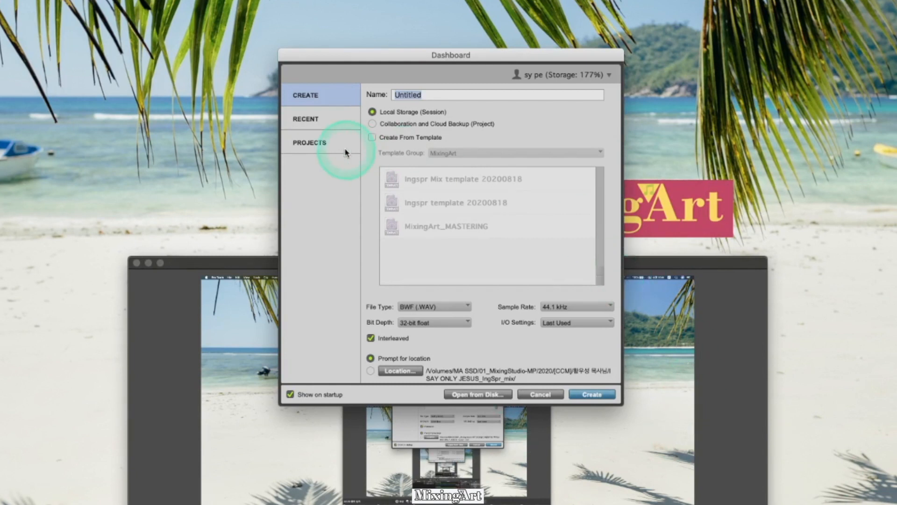
{"action": "left_click", "coordinate": [317, 117]}
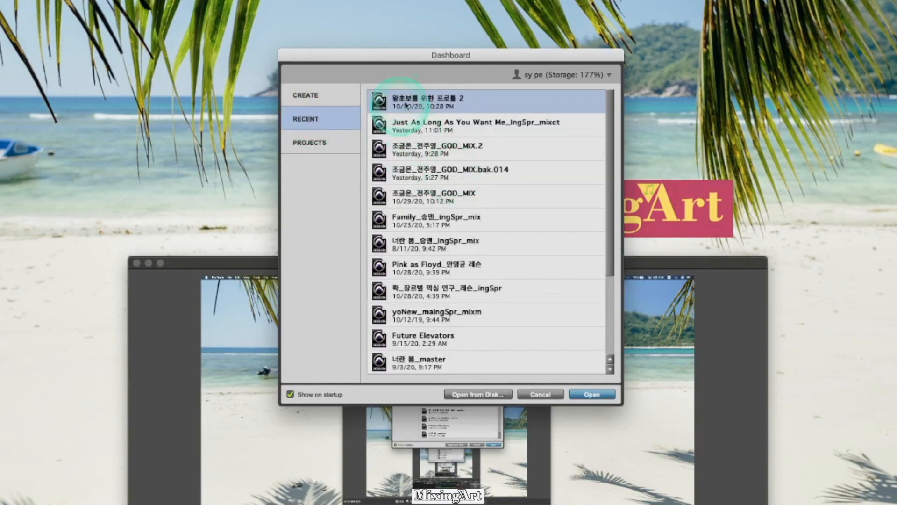
{"action": "left_click", "coordinate": [334, 92]}
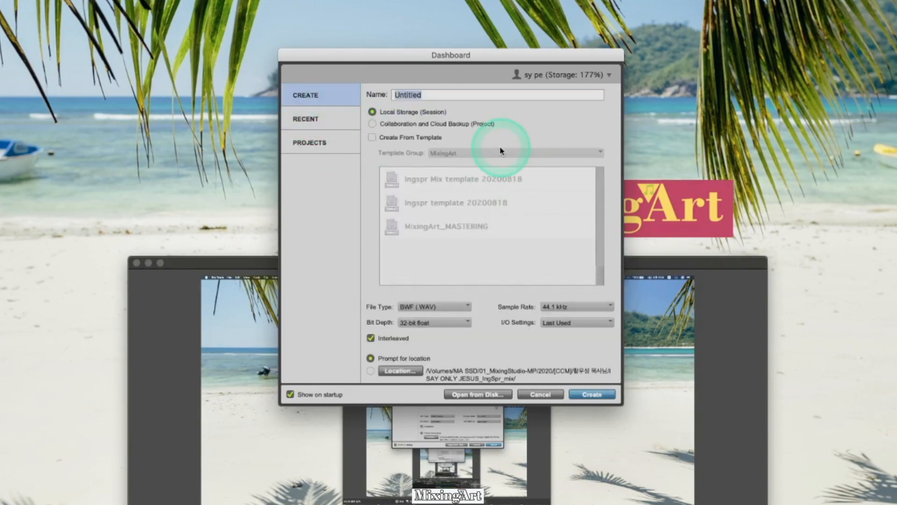
Name the new local session "왕초보를 위한 프로툴 2"
{"action": "type", "text": "dhkd"}
{"action": "key", "text": "BackSpace"}
{"action": "key", "text": "BackSpace"}
{"action": "key", "text": "BackSpace"}
{"action": "key", "text": "BackSpace"}
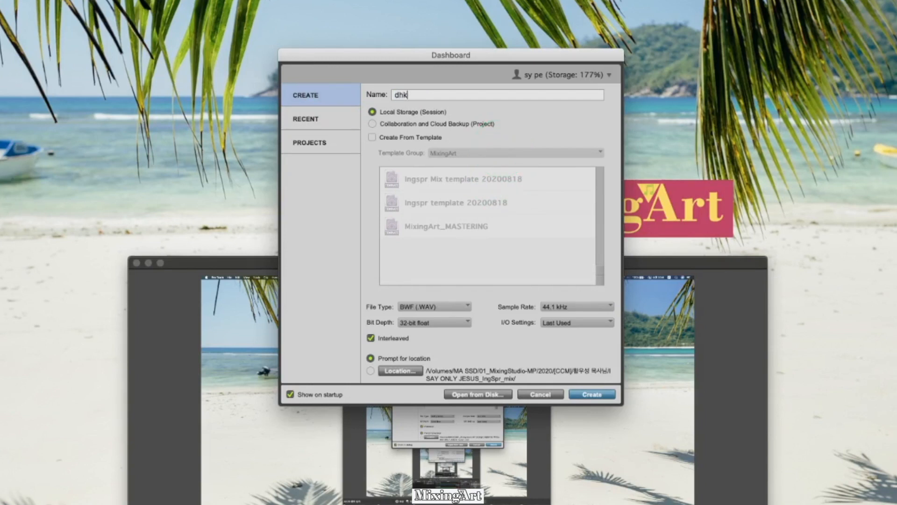
{"action": "type", "text": "왕초"}
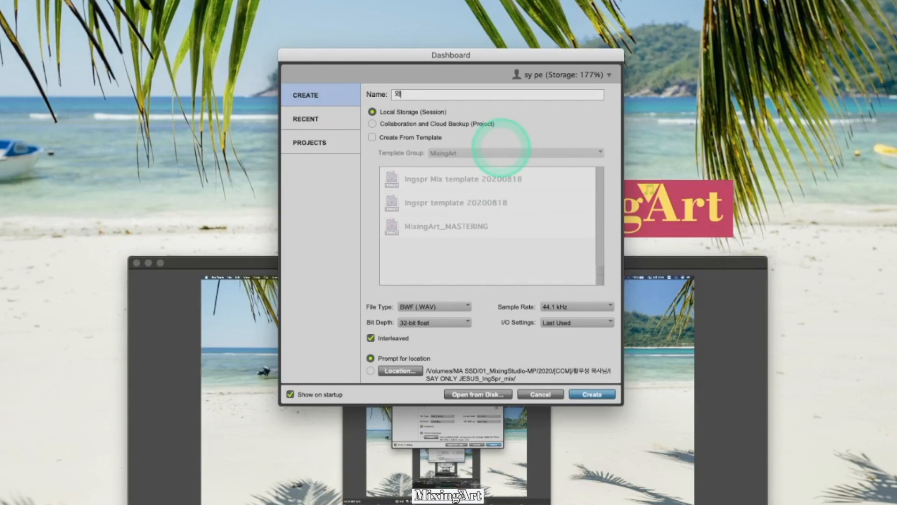
{"action": "type", "text": "보를 우ㅏ"}
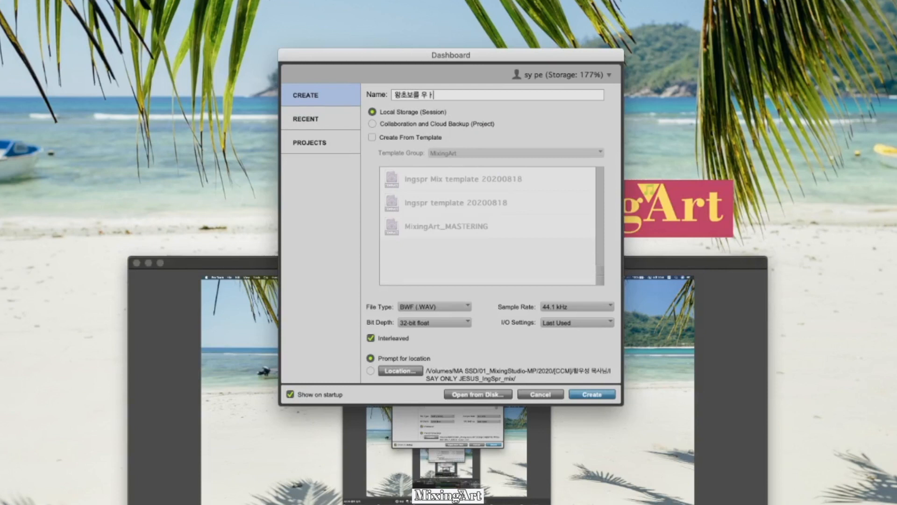
{"action": "type", "text": "ㅣ한 프로툴 2"}
Switch to Finder and open a window showing the Audio Files folder beside the Dashboard
{"action": "left_click", "coordinate": [635, 451]}
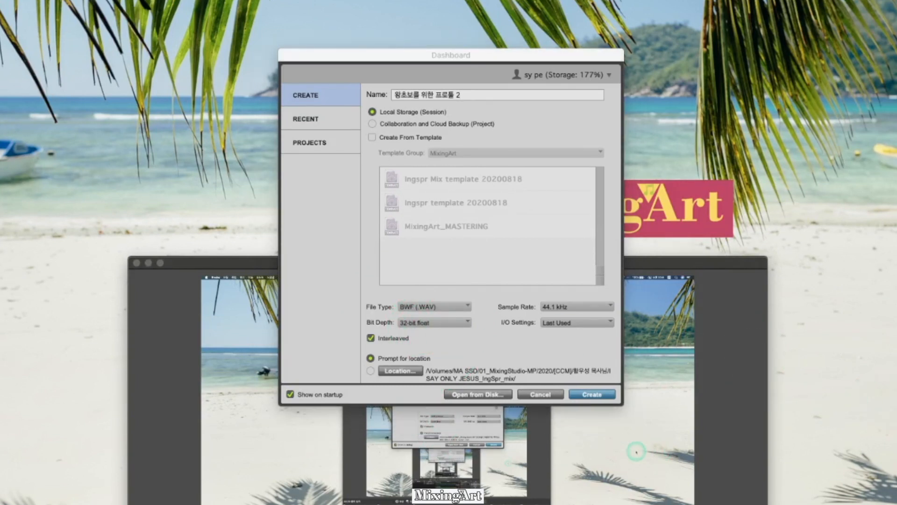
{"action": "key", "text": "super+n"}
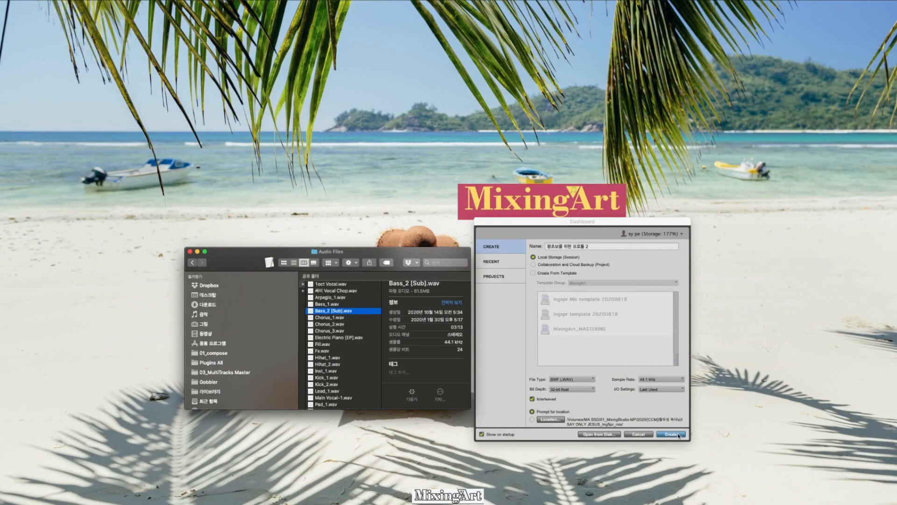
Create the session, saving it as "왕초보를 위한 프로툴 2_2", and enlarge its Edit window to fill the screen
{"action": "left_click", "coordinate": [678, 435]}
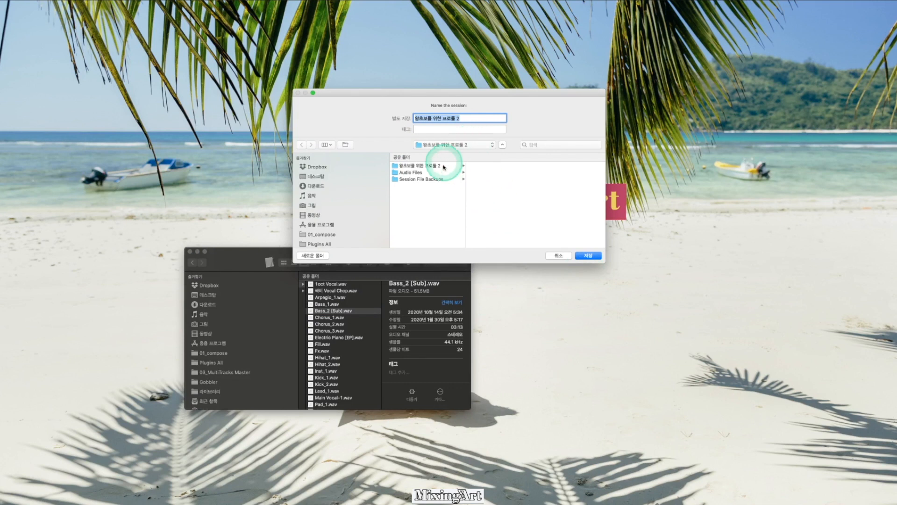
{"action": "left_click", "coordinate": [421, 222]}
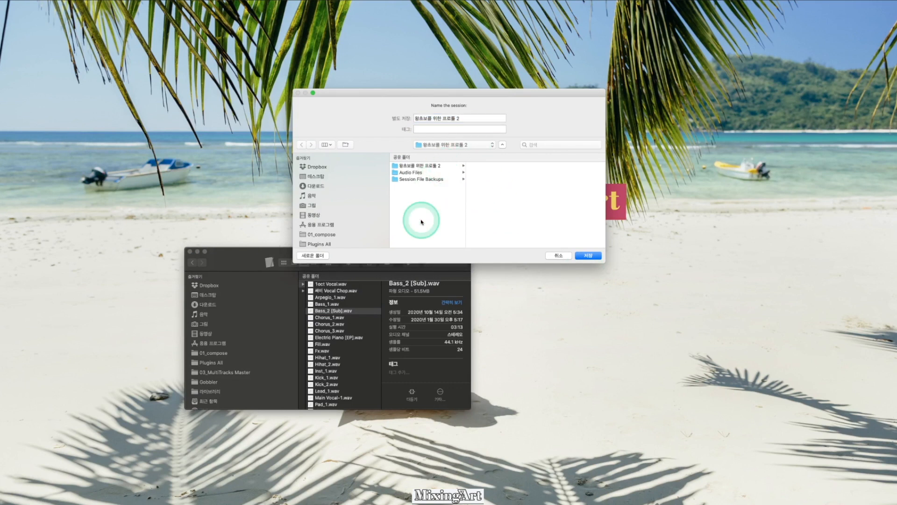
{"action": "left_click", "coordinate": [427, 166]}
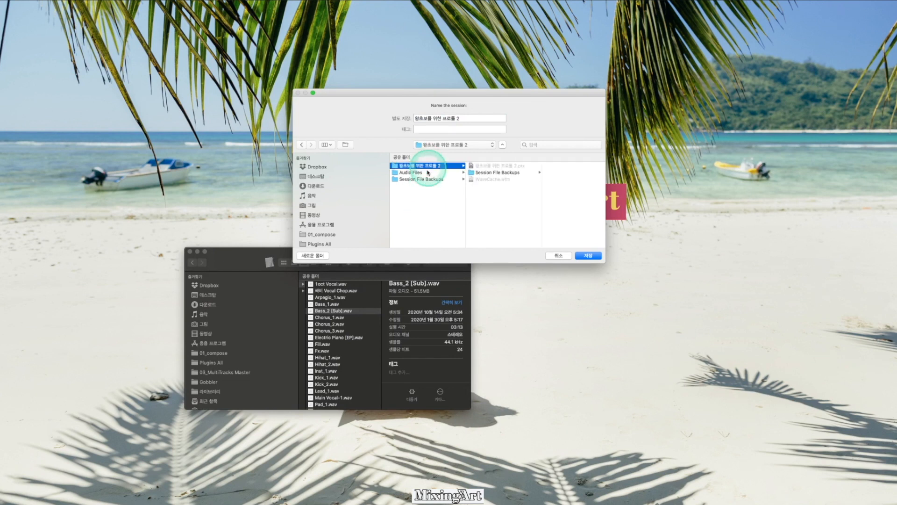
{"action": "left_click", "coordinate": [415, 220]}
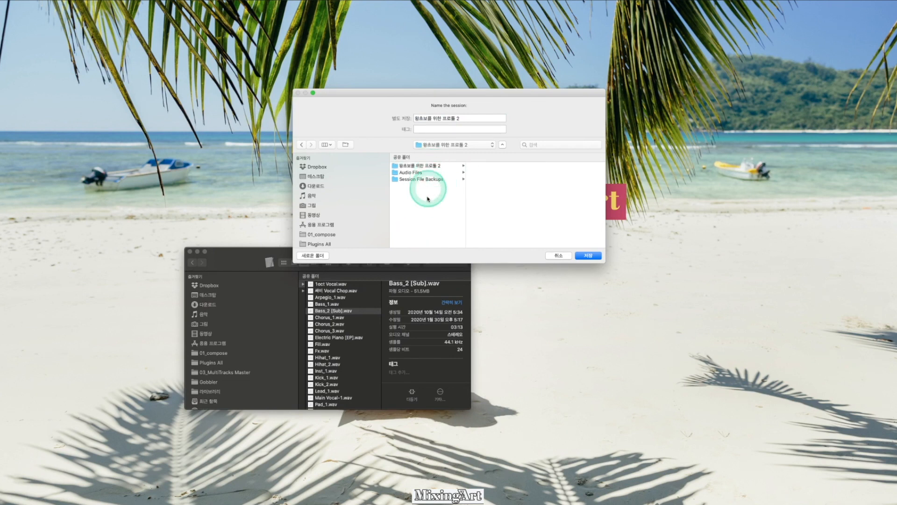
{"action": "left_click", "coordinate": [460, 119]}
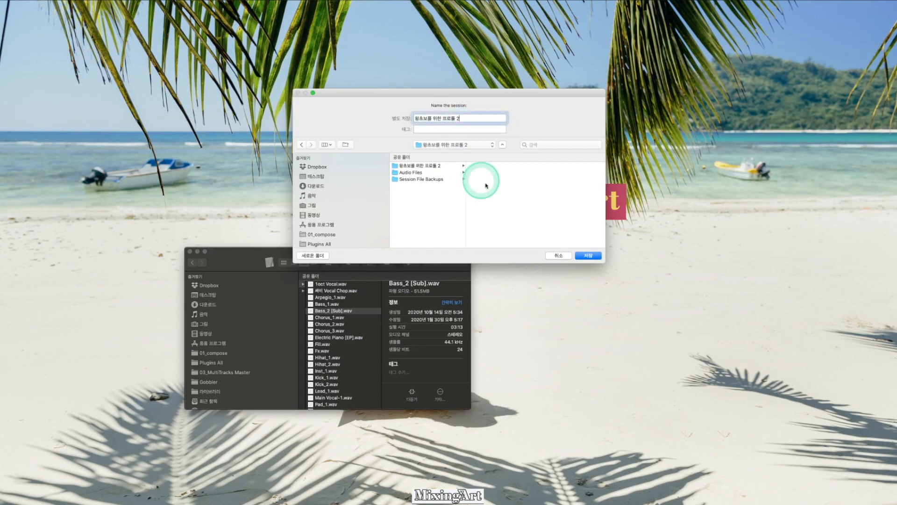
{"action": "type", "text": "_2"}
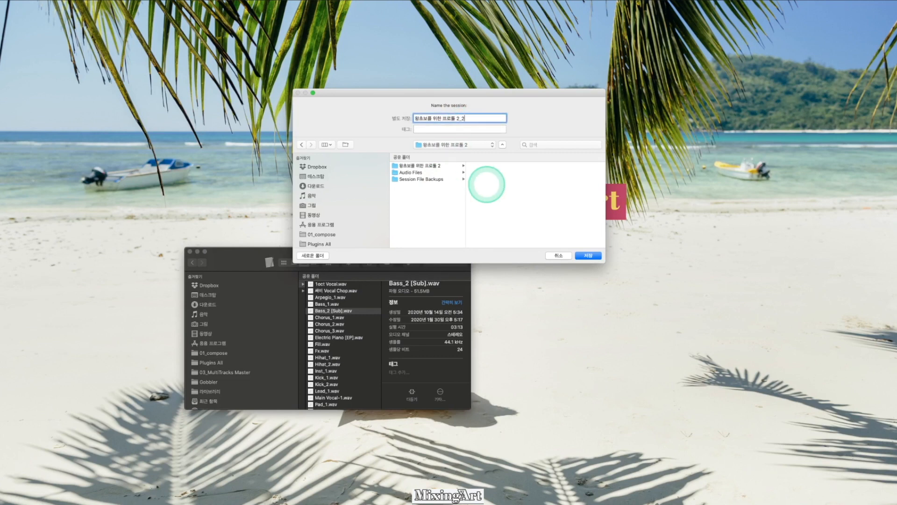
{"action": "key", "text": "Return"}
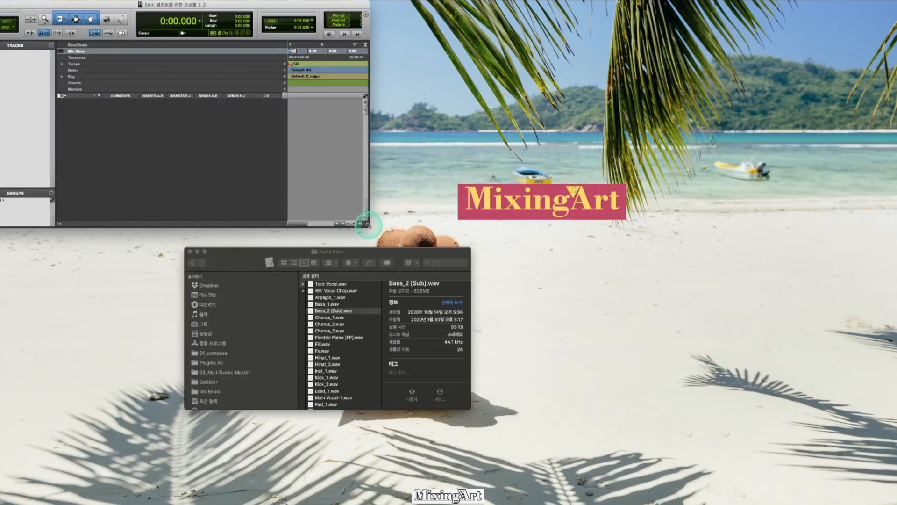
{"action": "left_click_drag", "start_coordinate": [367, 224], "coordinate": [896, 503]}
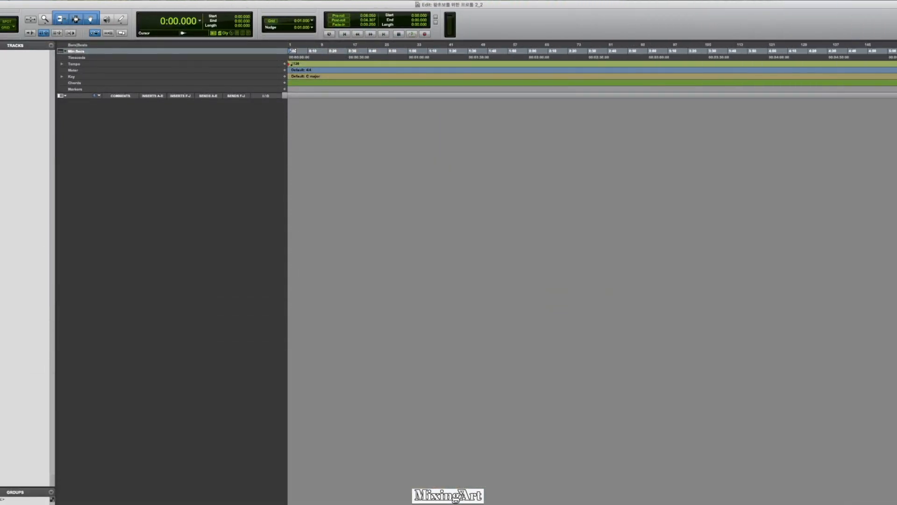
Import all WAV files from the Audio Files folder in Finder into the Edit window as new tracks
{"action": "key", "text": "super+Tab"}
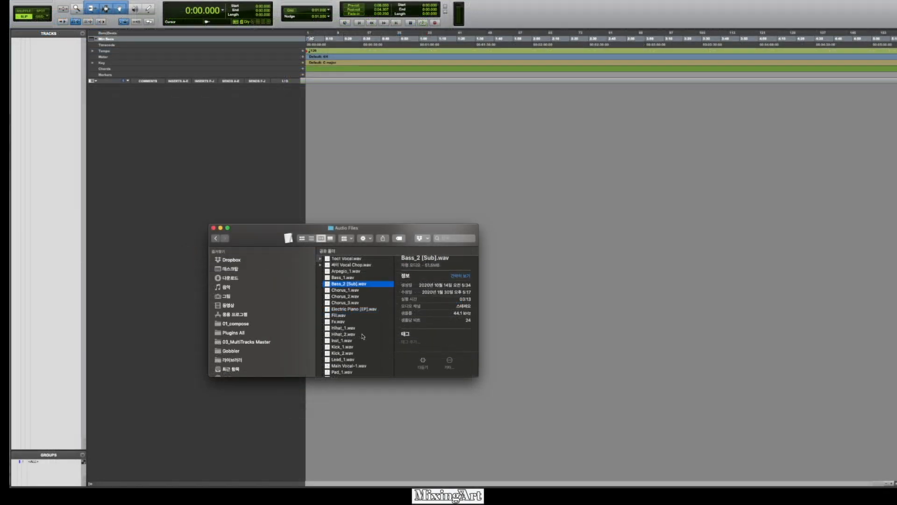
{"action": "left_click", "coordinate": [369, 322]}
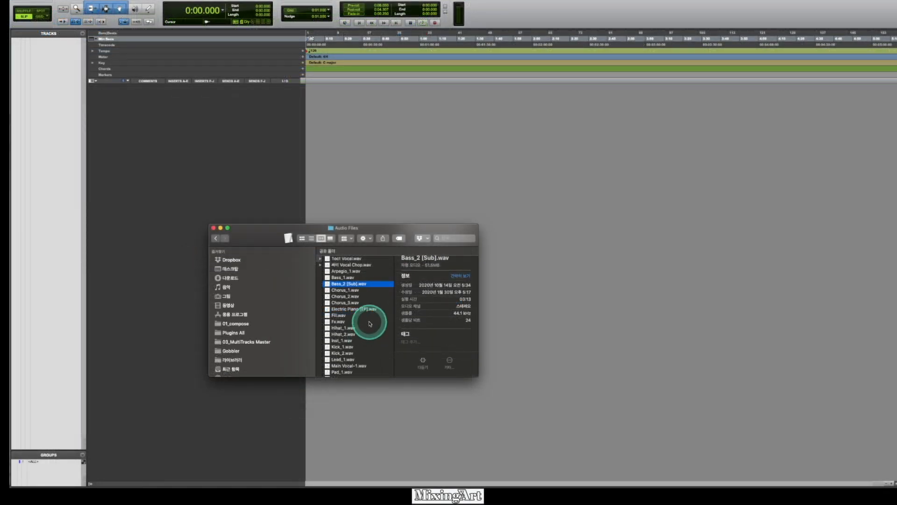
{"action": "key", "text": "super+a"}
{"action": "scroll", "coordinate": [360, 299], "scroll_direction": "down", "scroll_amount": 3}
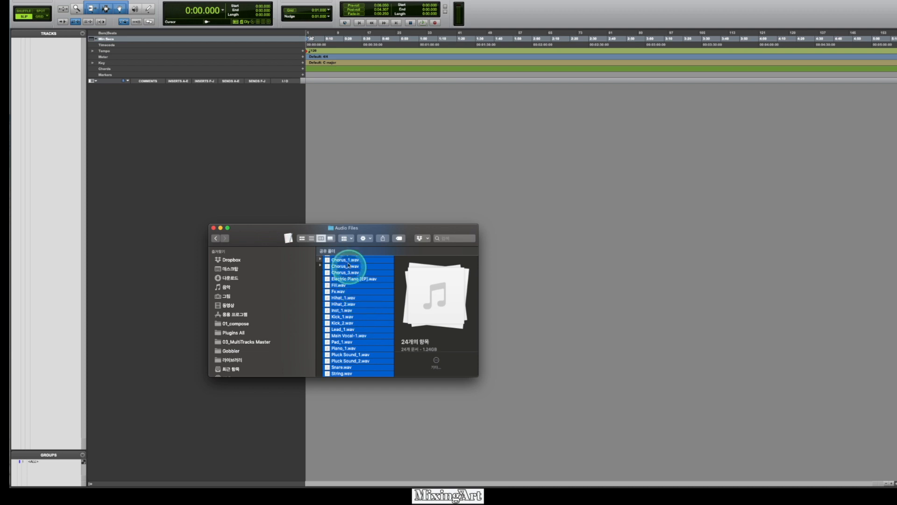
{"action": "left_click_drag", "start_coordinate": [348, 276], "coordinate": [353, 152]}
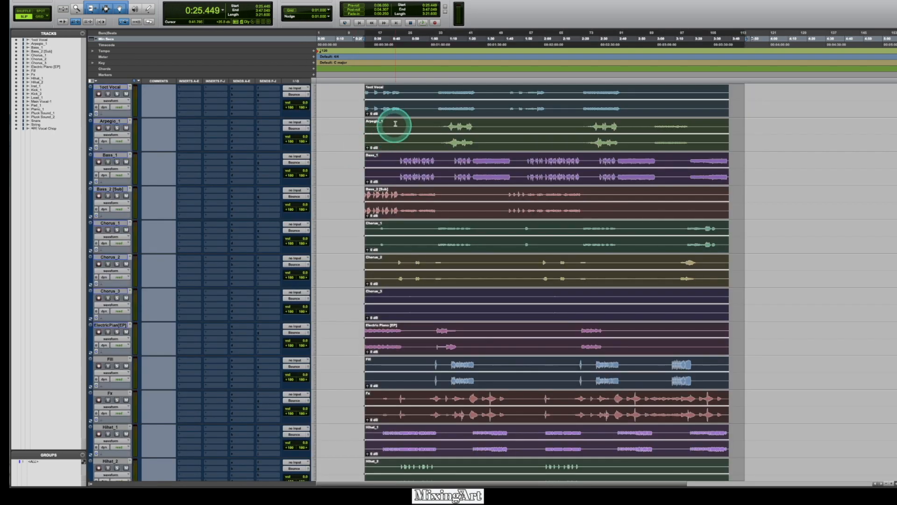
Move all the imported clips together to the start of the timeline and clear the clip selection
{"action": "left_click_drag", "start_coordinate": [409, 117], "coordinate": [341, 113]}
{"action": "left_click", "coordinate": [367, 242]}
{"action": "left_click", "coordinate": [718, 231]}
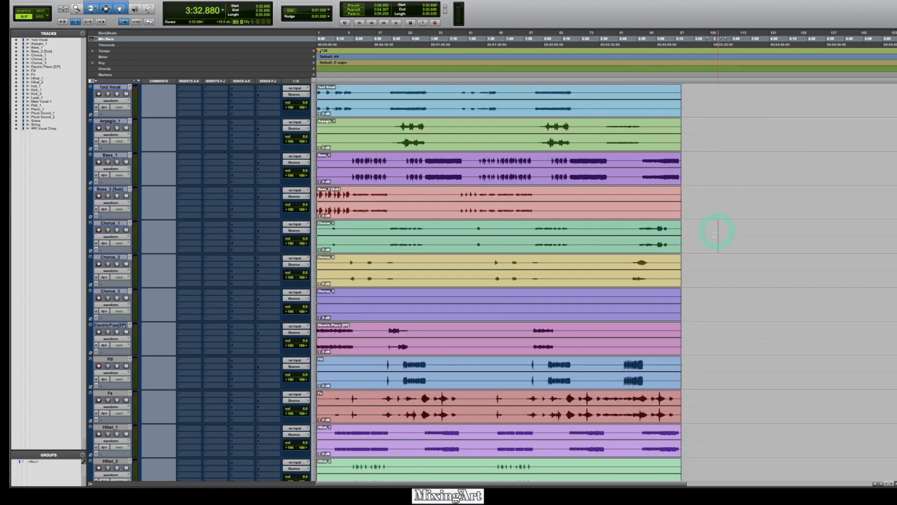
Enlarge the Groups list and move the Kick_1 and Kick_2 tracks to the top of the track list
{"action": "scroll", "coordinate": [397, 372], "scroll_direction": "down", "scroll_amount": 10}
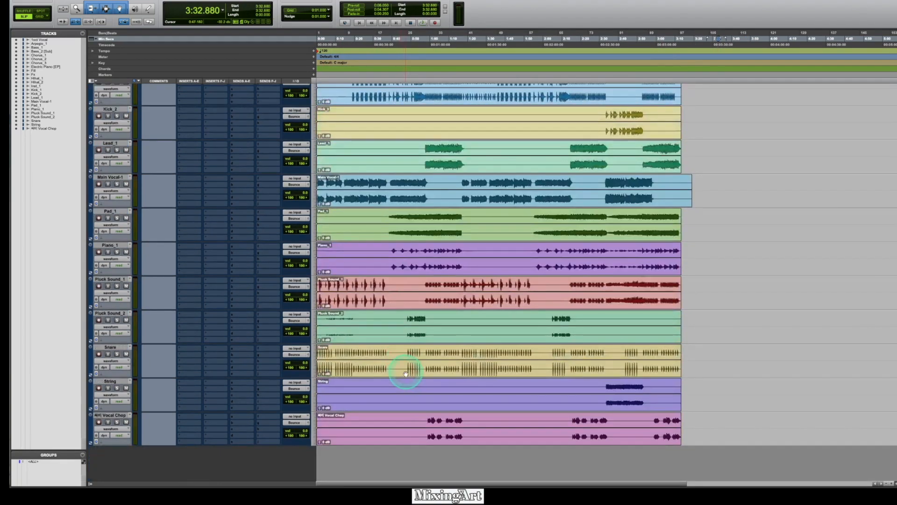
{"action": "left_click", "coordinate": [114, 415]}
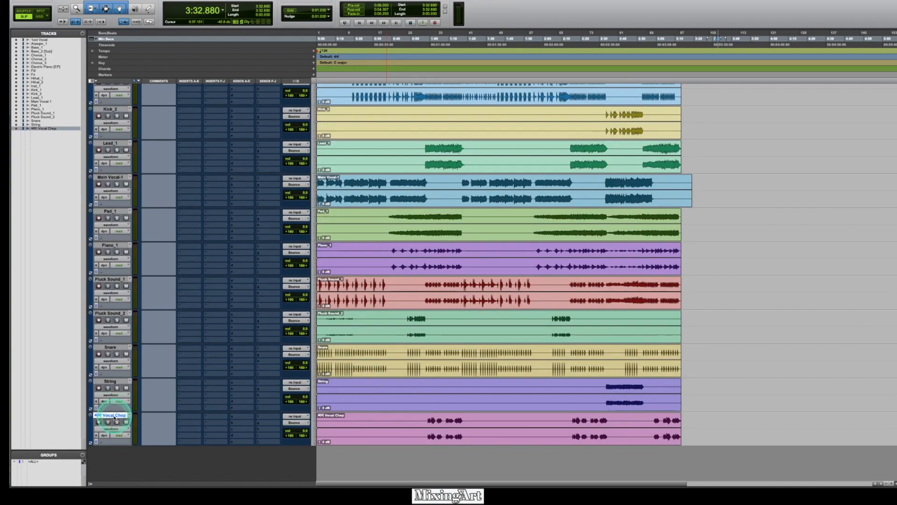
{"action": "scroll", "coordinate": [150, 381], "scroll_direction": "up", "scroll_amount": 10}
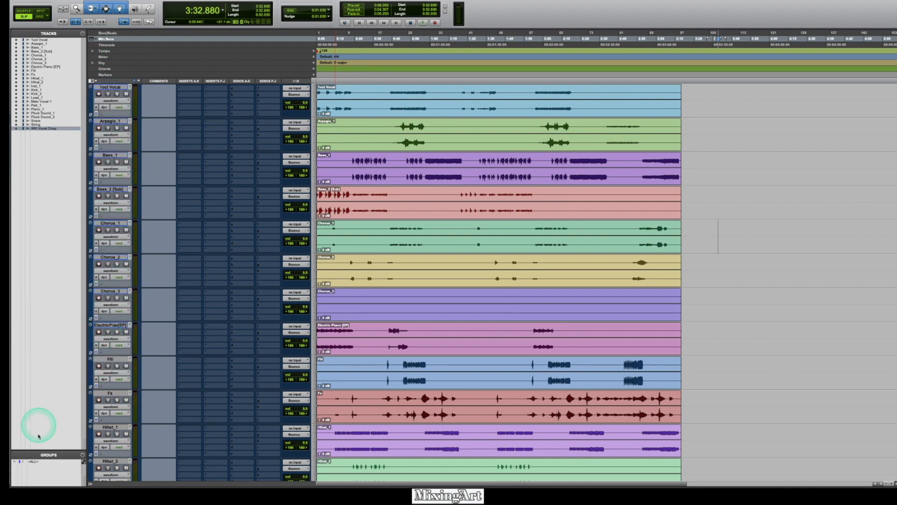
{"action": "left_click_drag", "start_coordinate": [40, 449], "coordinate": [47, 271]}
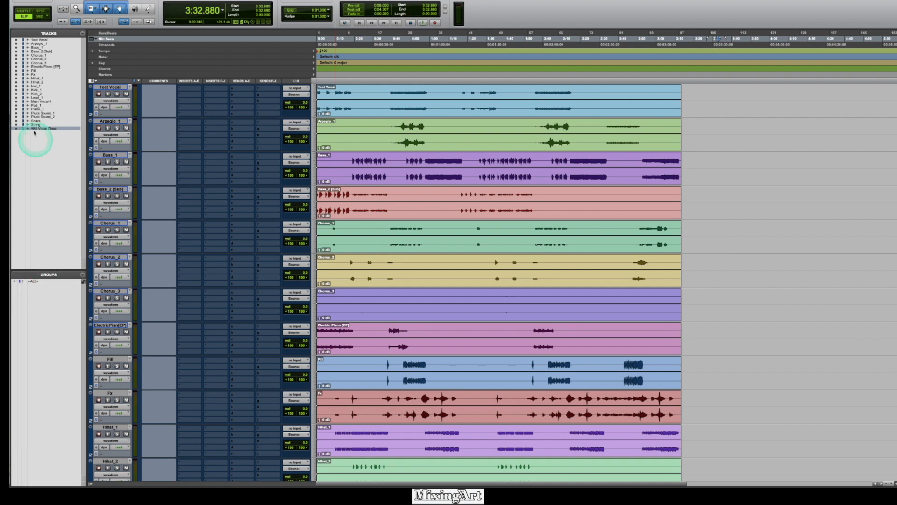
{"action": "left_click", "coordinate": [39, 90]}
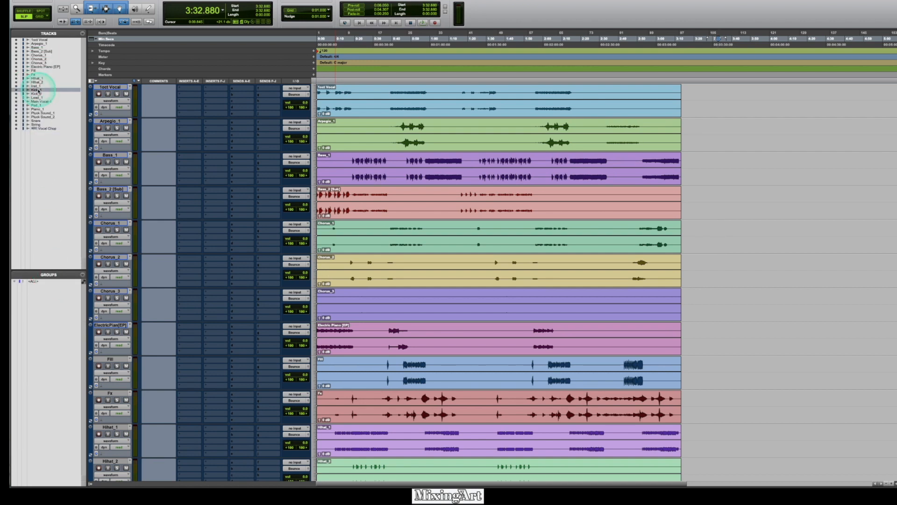
{"action": "left_click_drag", "start_coordinate": [38, 90], "coordinate": [37, 40]}
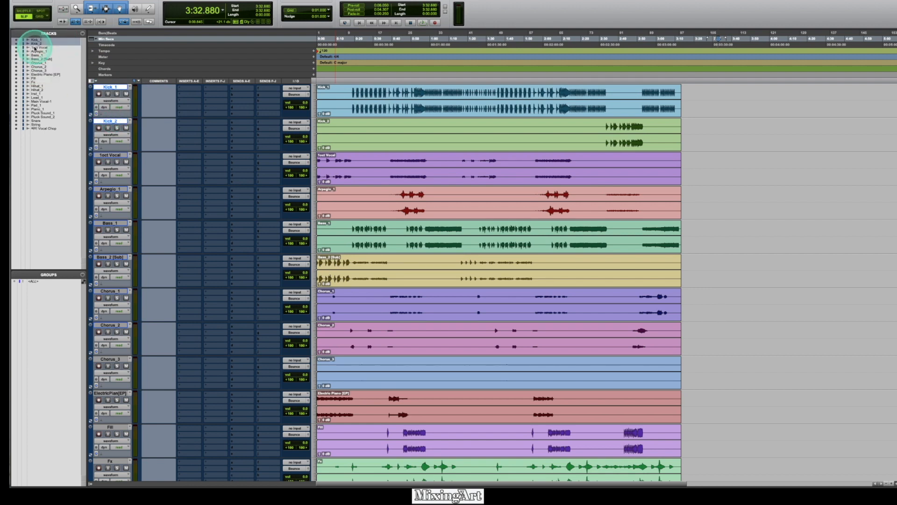
Reorder the tracks with bass and drums first, the instruments after them, and the chorus and vocal tracks last
{"action": "left_click", "coordinate": [37, 47]}
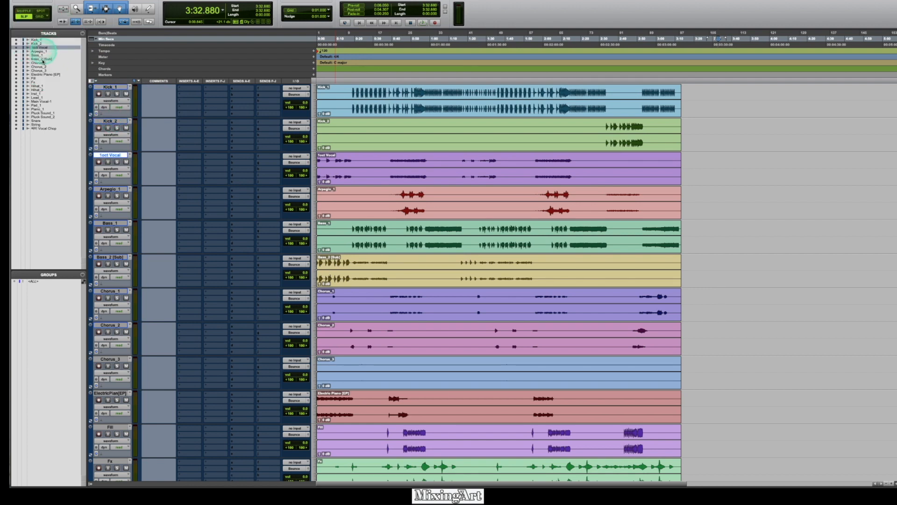
{"action": "left_click_drag", "start_coordinate": [45, 151], "coordinate": [41, 140]}
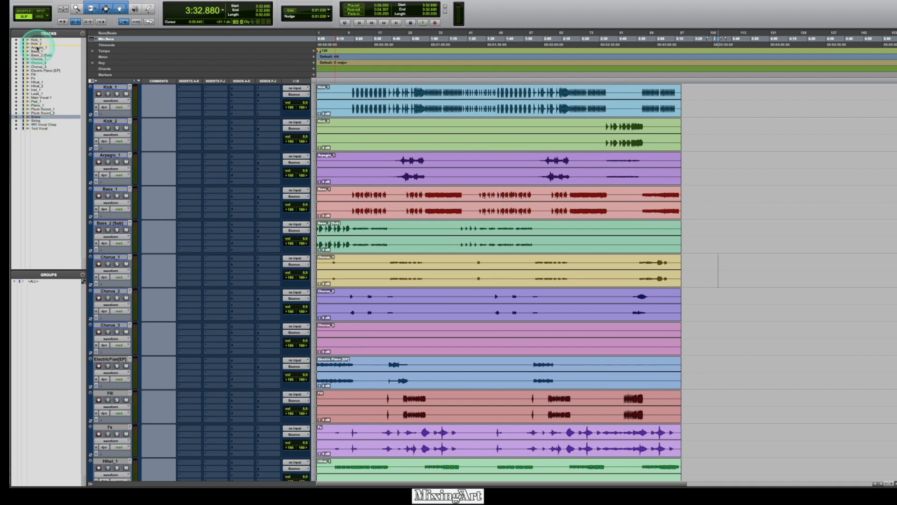
{"action": "left_click_drag", "start_coordinate": [37, 47], "coordinate": [37, 46]}
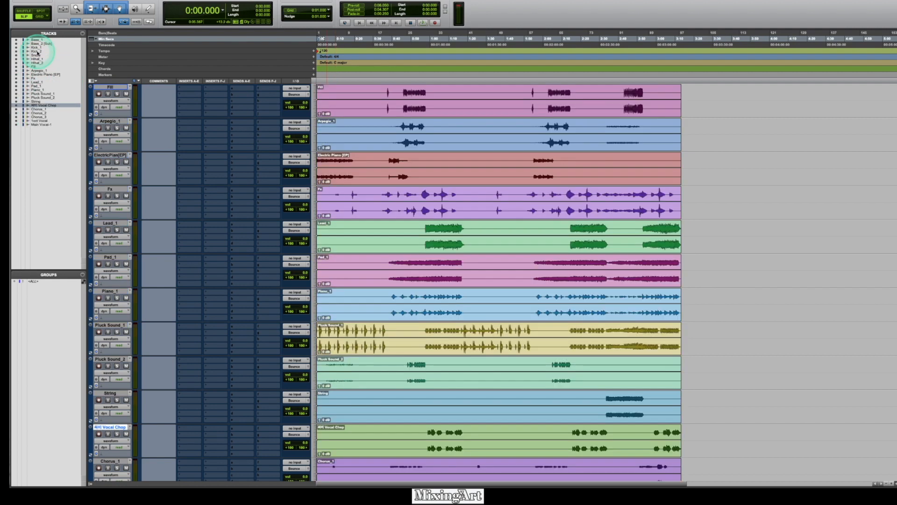
Set the track colour of all bass and drum tracks from Bass_1 through Fill to red
{"action": "left_click", "coordinate": [114, 88]}
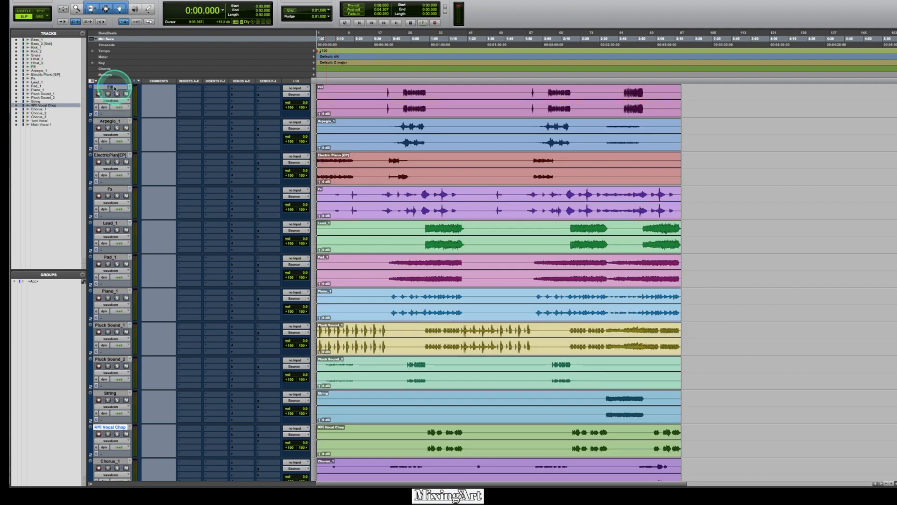
{"action": "left_click", "coordinate": [40, 39]}
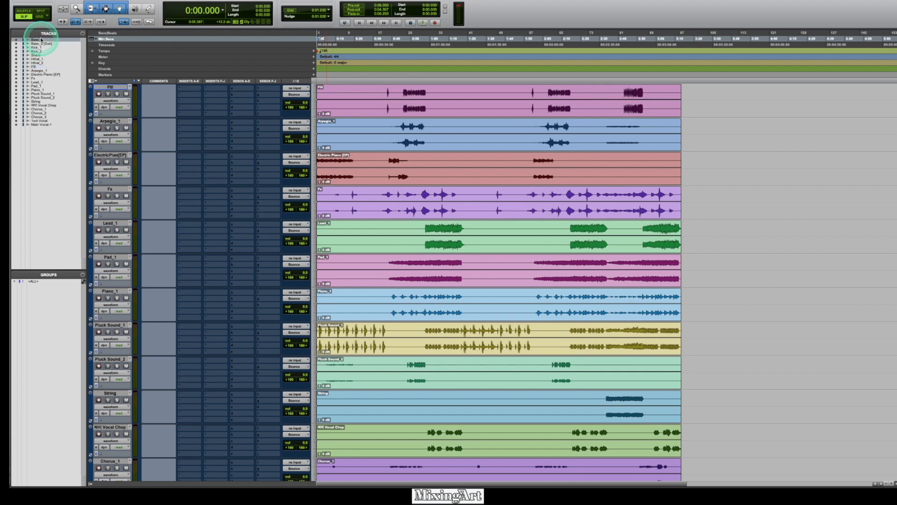
{"action": "left_click", "coordinate": [42, 68], "text": "shift"}
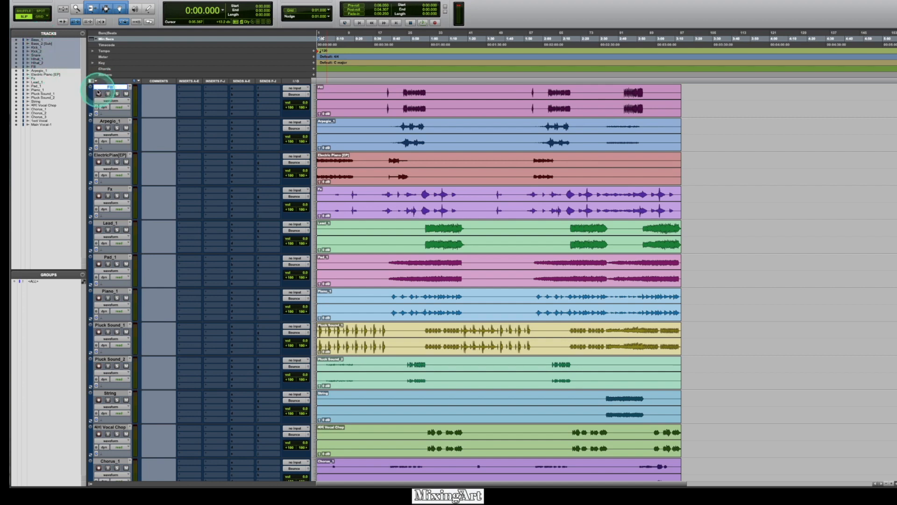
{"action": "scroll", "coordinate": [100, 93], "scroll_direction": "up", "scroll_amount": 5}
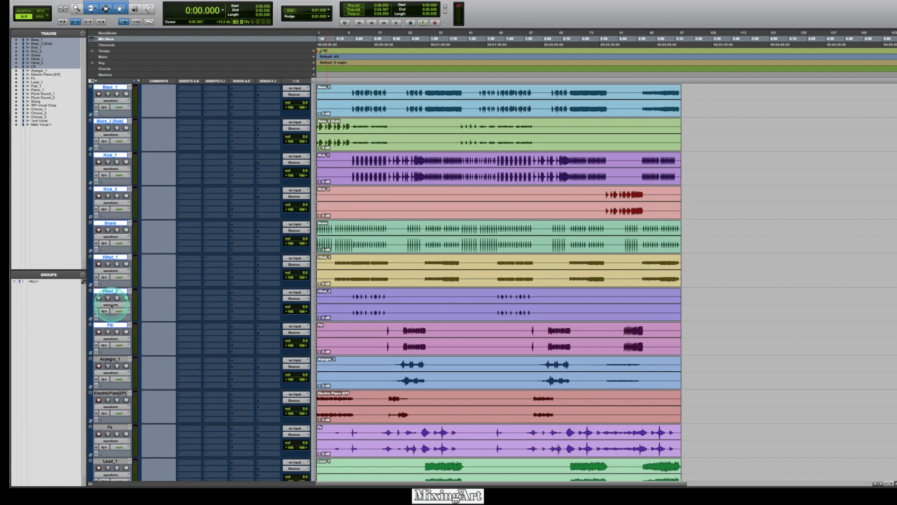
{"action": "double_click", "coordinate": [90, 201]}
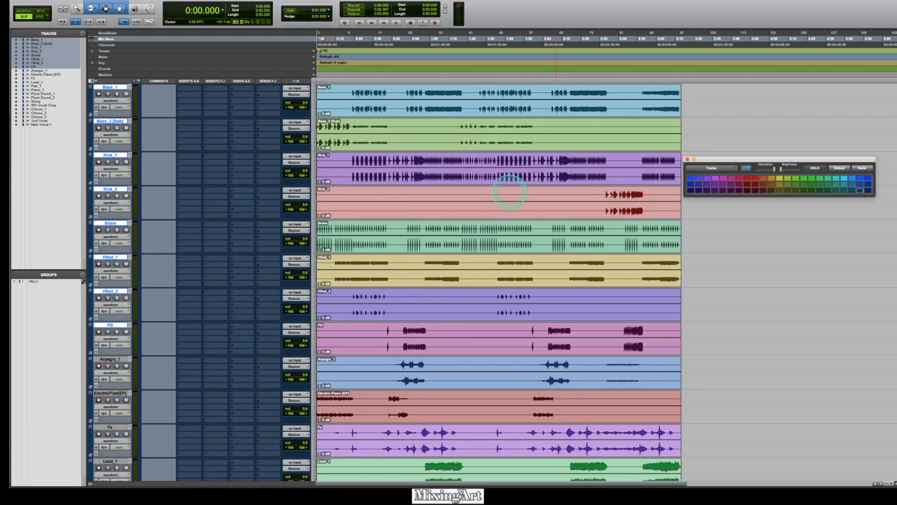
{"action": "left_click", "coordinate": [756, 178]}
{"action": "left_click", "coordinate": [763, 178]}
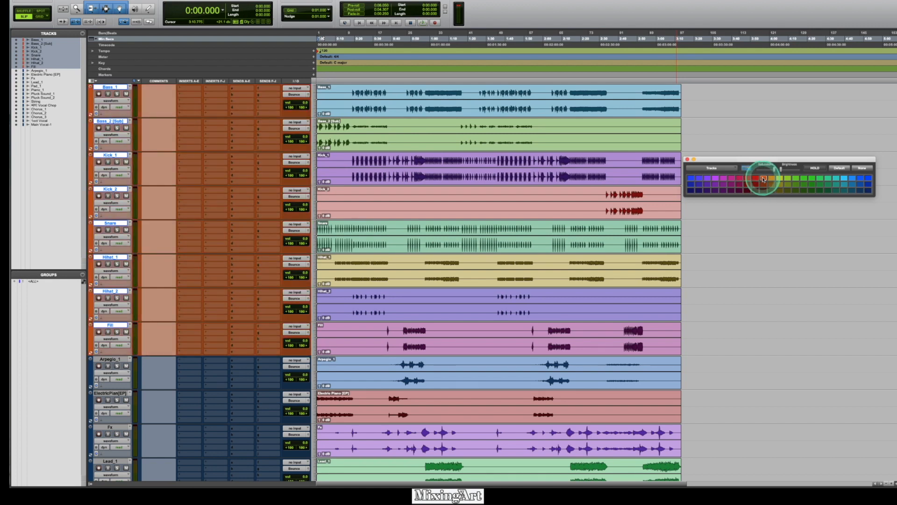
{"action": "left_click", "coordinate": [756, 178]}
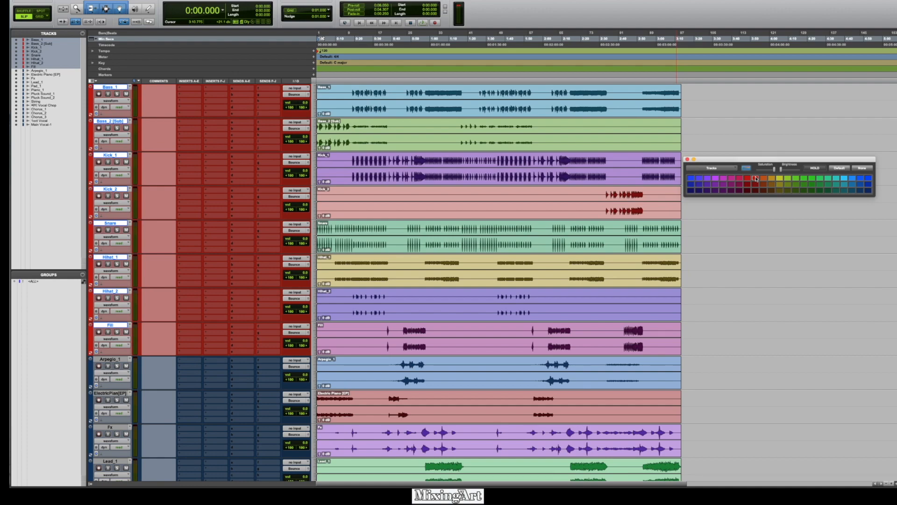
{"action": "left_click", "coordinate": [723, 176]}
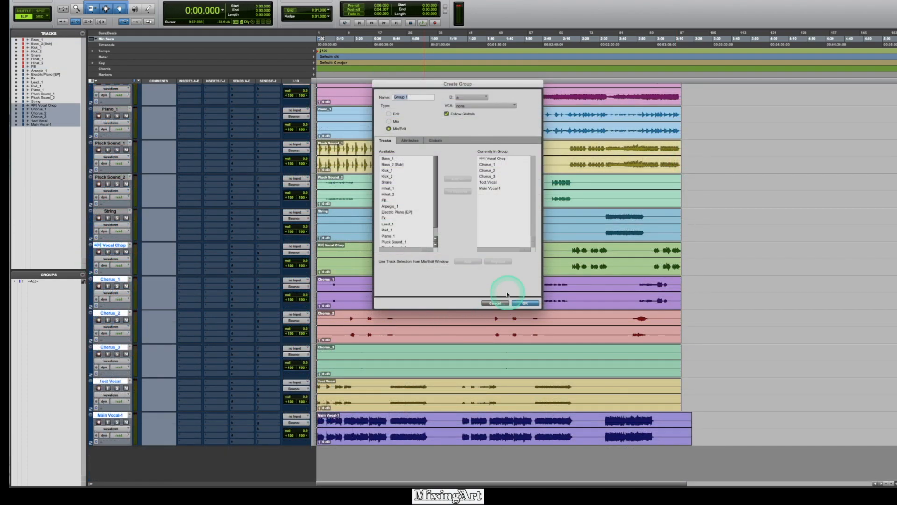
Create a Mix/Edit group named Vox All from the vocal chop, chorus and vocal tracks
{"action": "left_click", "coordinate": [496, 303]}
{"action": "scroll", "coordinate": [170, 180], "scroll_direction": "up", "scroll_amount": 4}
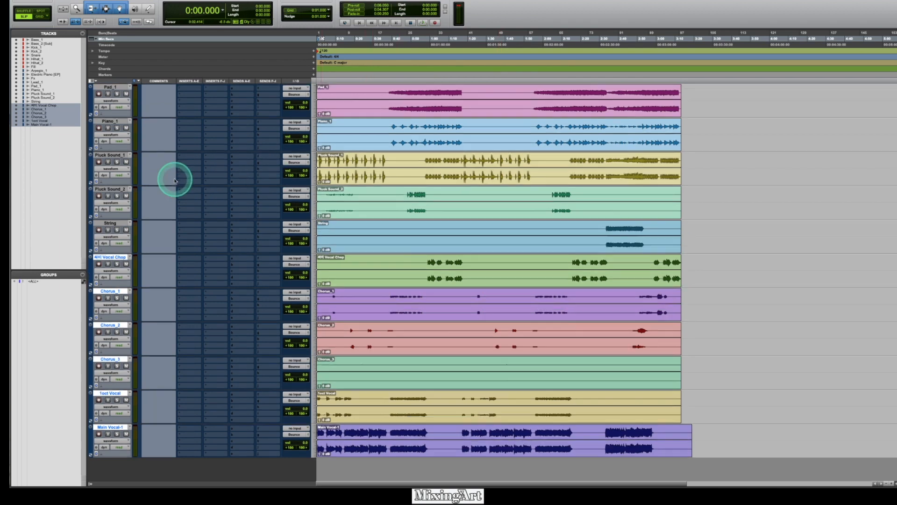
{"action": "scroll", "coordinate": [170, 183], "scroll_direction": "down", "scroll_amount": 3}
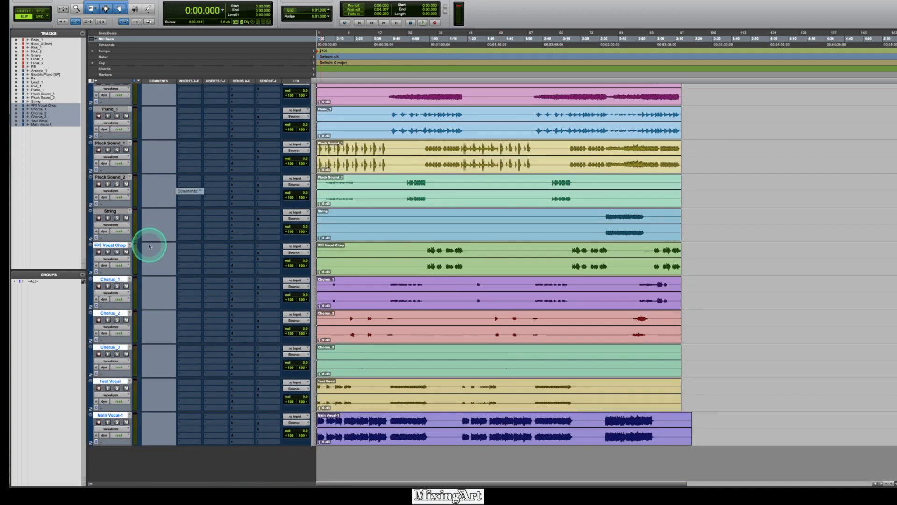
{"action": "key", "text": "super+g"}
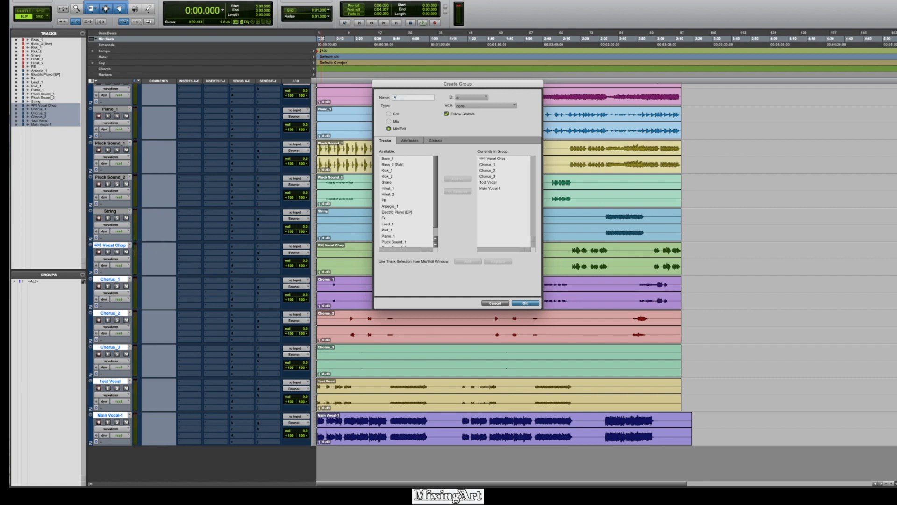
{"action": "type", "text": "ox S"}
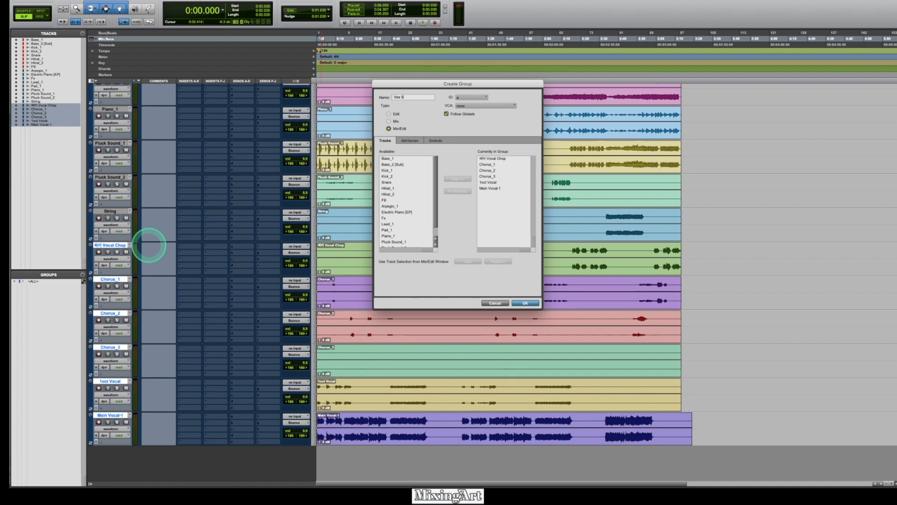
{"action": "type", "text": "ll"}
{"action": "key", "text": "Return"}
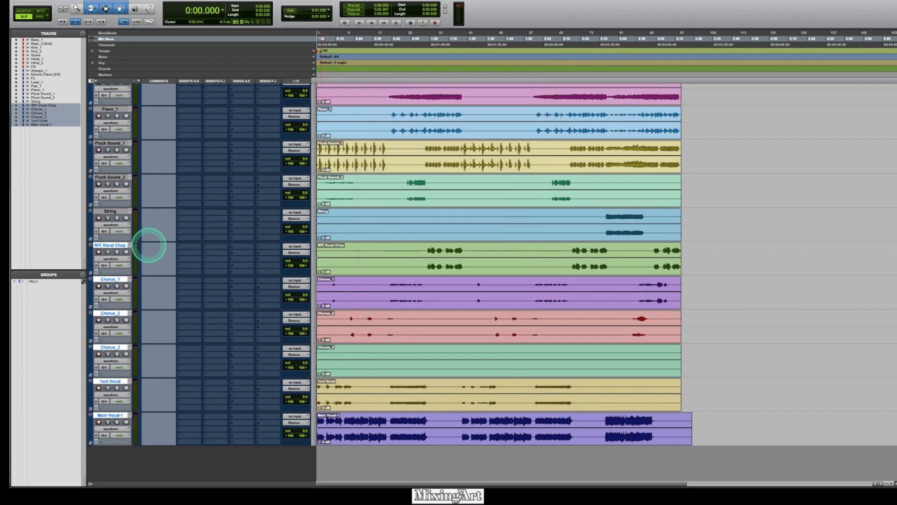
Create a Mix/Edit group named Drum from the tracks Bass_1 through Fill
{"action": "scroll", "coordinate": [132, 252], "scroll_direction": "up", "scroll_amount": 8}
{"action": "scroll", "coordinate": [132, 253], "scroll_direction": "up", "scroll_amount": 3}
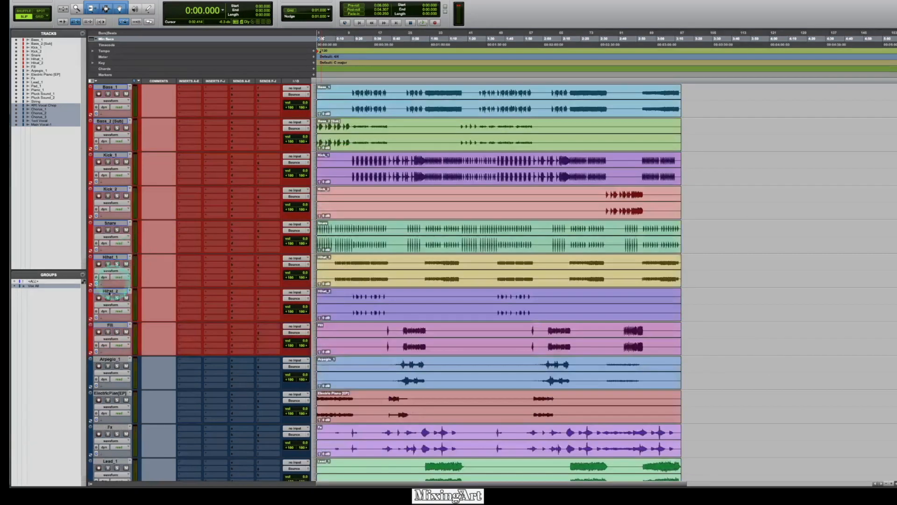
{"action": "left_click", "coordinate": [116, 323]}
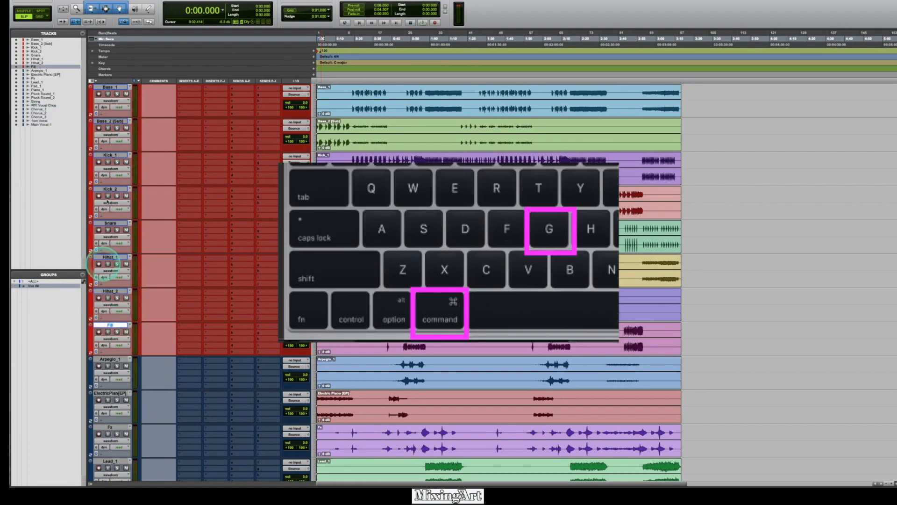
{"action": "left_click", "coordinate": [110, 87], "text": "shift"}
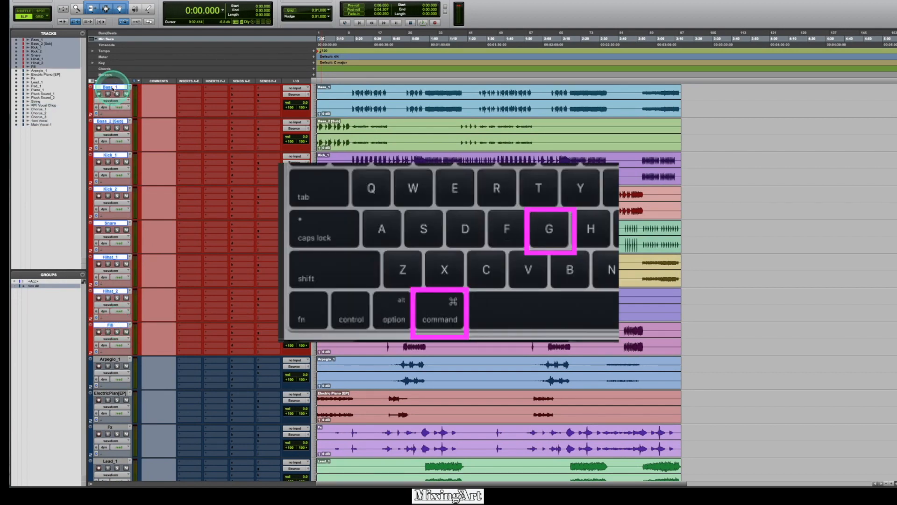
{"action": "key", "text": "super+g"}
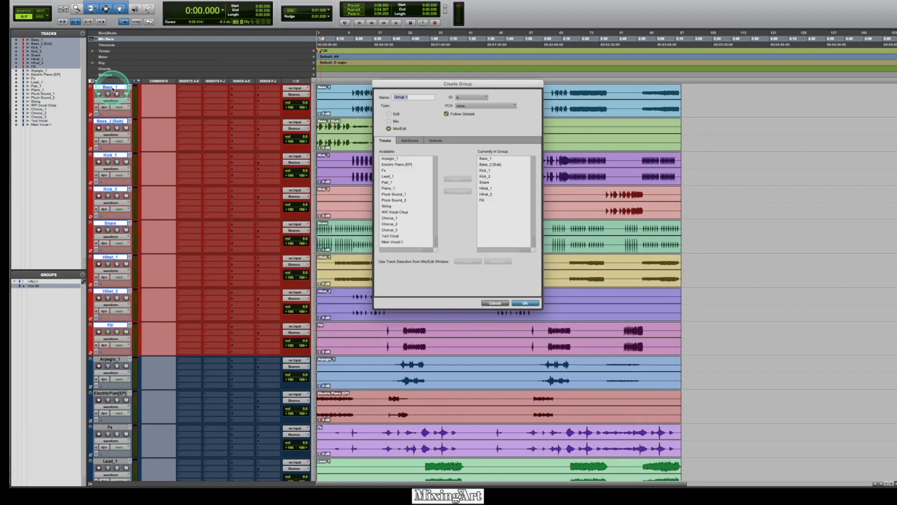
{"action": "type", "text": "Drum"}
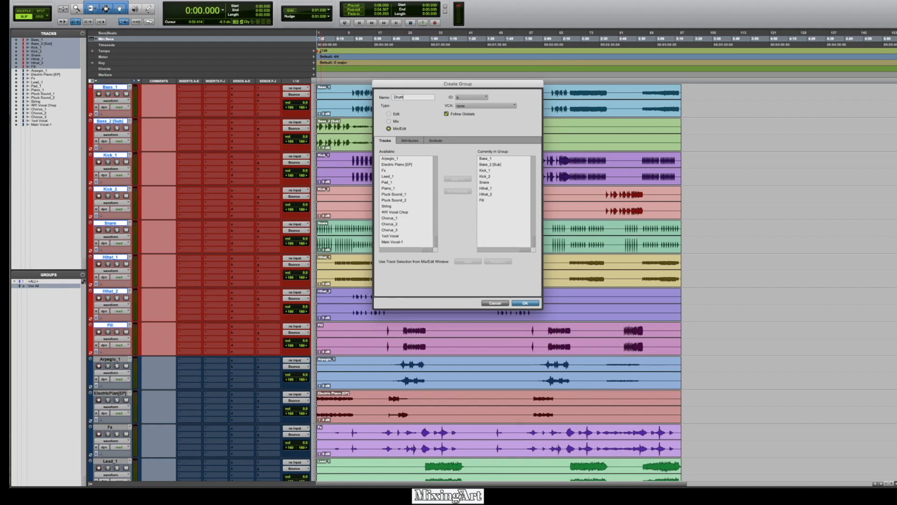
{"action": "key", "text": "Return"}
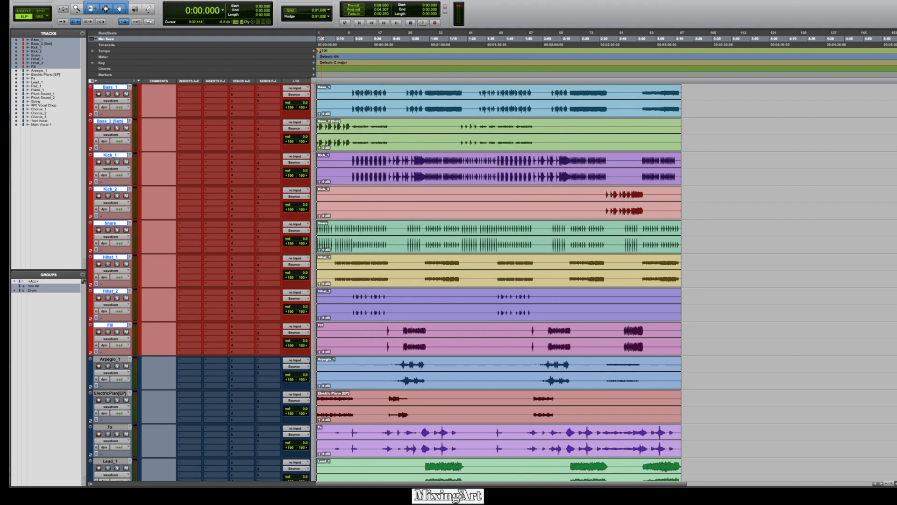
Set the track colour of the vocal chop, chorus and vocal tracks to magenta pink and close the colour palette
{"action": "scroll", "coordinate": [124, 313], "scroll_direction": "down", "scroll_amount": 15}
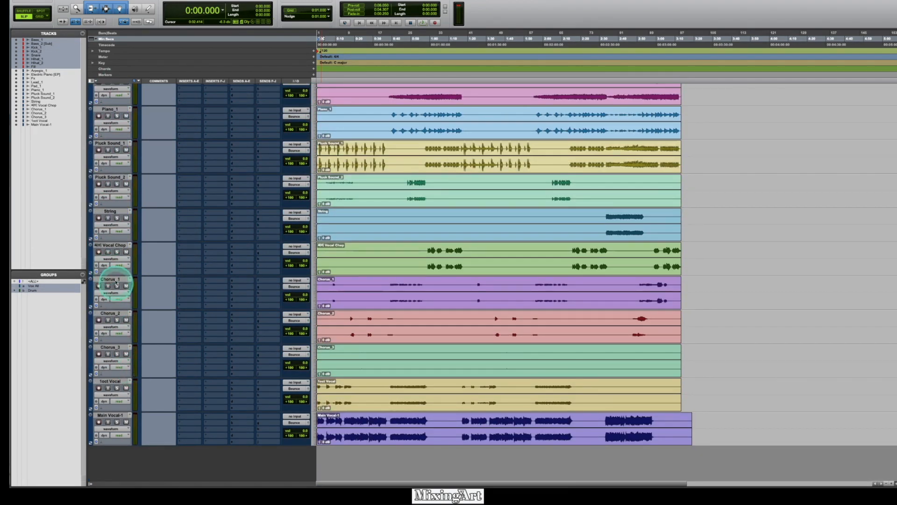
{"action": "left_click", "coordinate": [116, 280]}
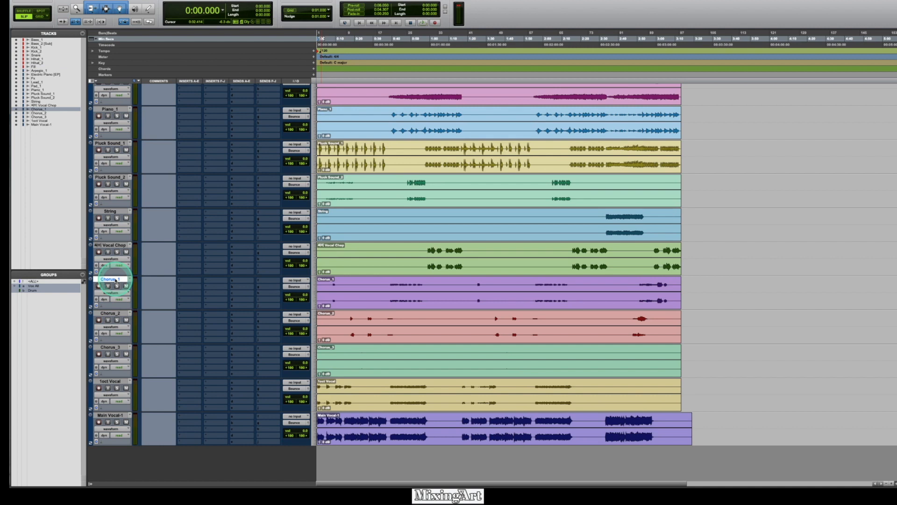
{"action": "left_click", "coordinate": [117, 415], "text": "shift"}
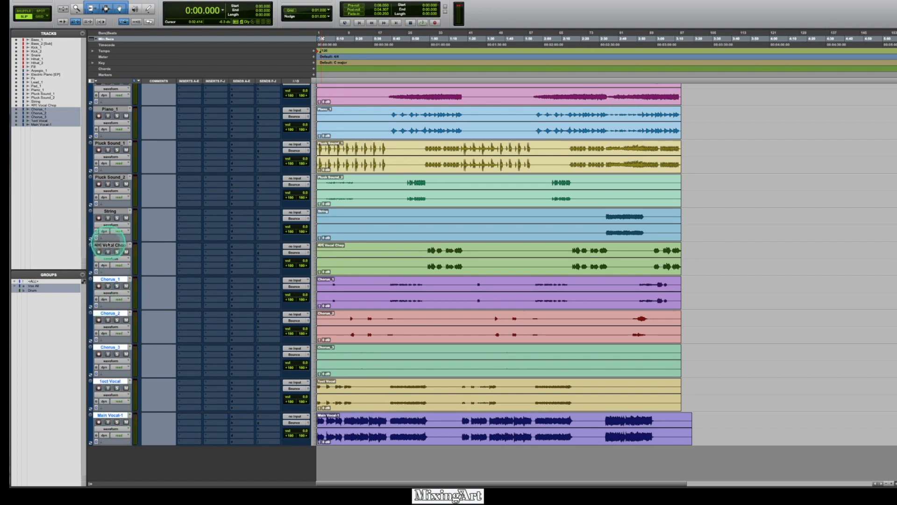
{"action": "left_click", "coordinate": [111, 245], "text": "shift"}
{"action": "double_click", "coordinate": [92, 252]}
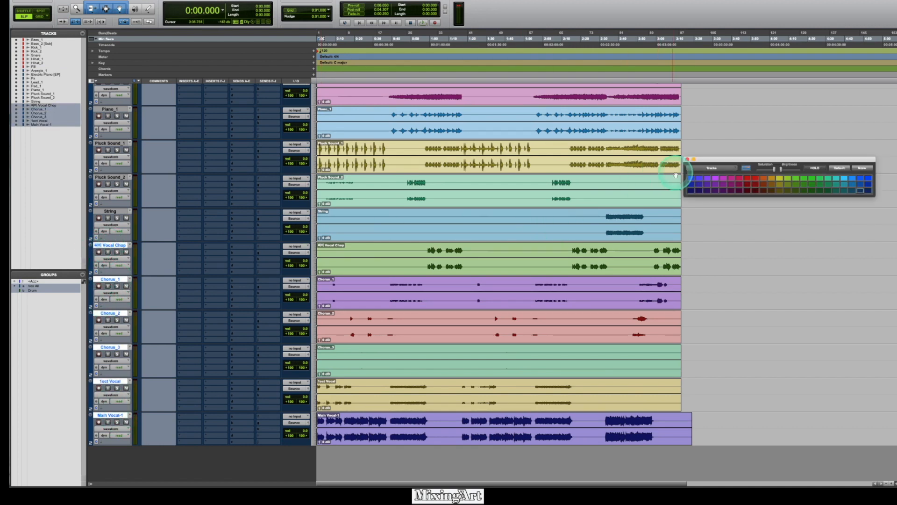
{"action": "left_click", "coordinate": [748, 179]}
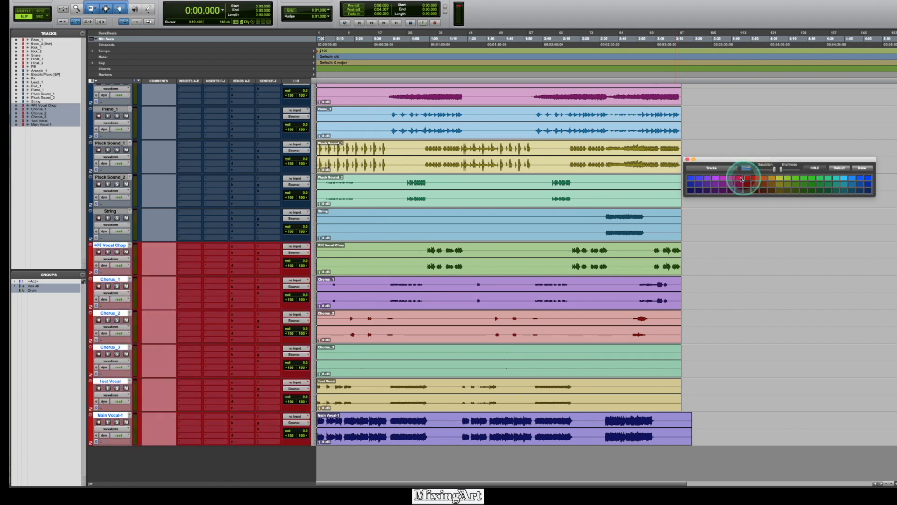
{"action": "left_click", "coordinate": [739, 179]}
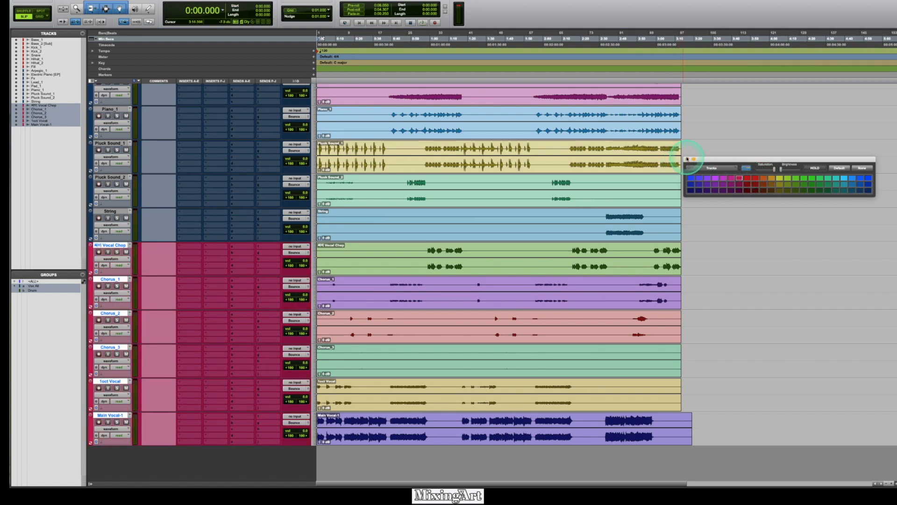
{"action": "left_click", "coordinate": [687, 158]}
{"action": "left_click", "coordinate": [109, 211]}
{"action": "scroll", "coordinate": [156, 226], "scroll_direction": "up", "scroll_amount": 3}
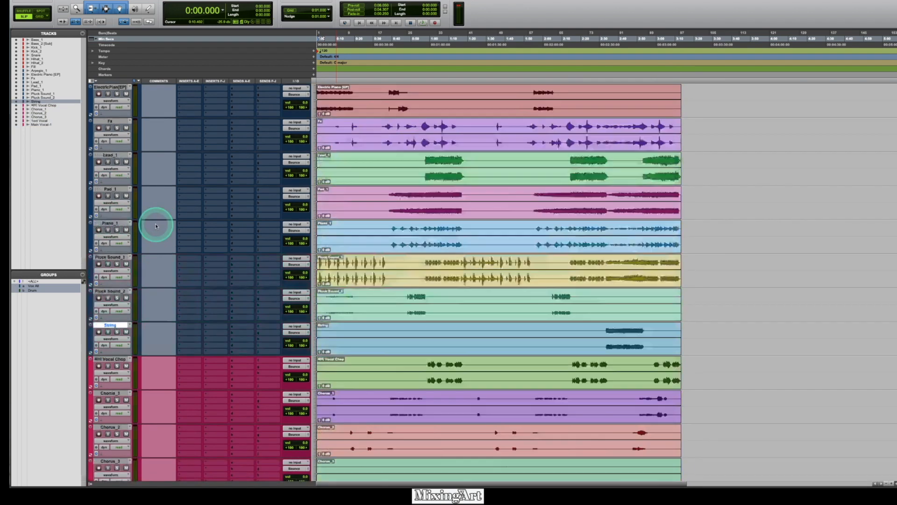
{"action": "scroll", "coordinate": [156, 225], "scroll_direction": "up", "scroll_amount": 2}
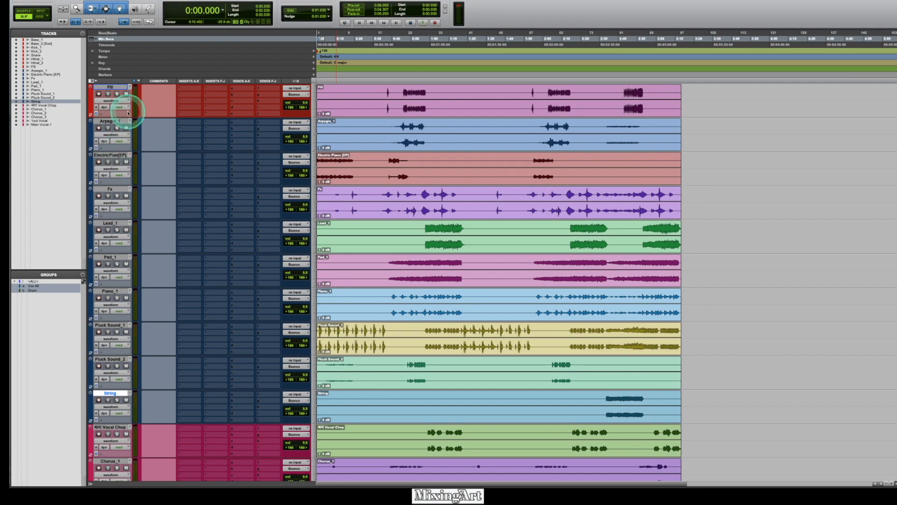
{"action": "scroll", "coordinate": [209, 197], "scroll_direction": "up", "scroll_amount": 5}
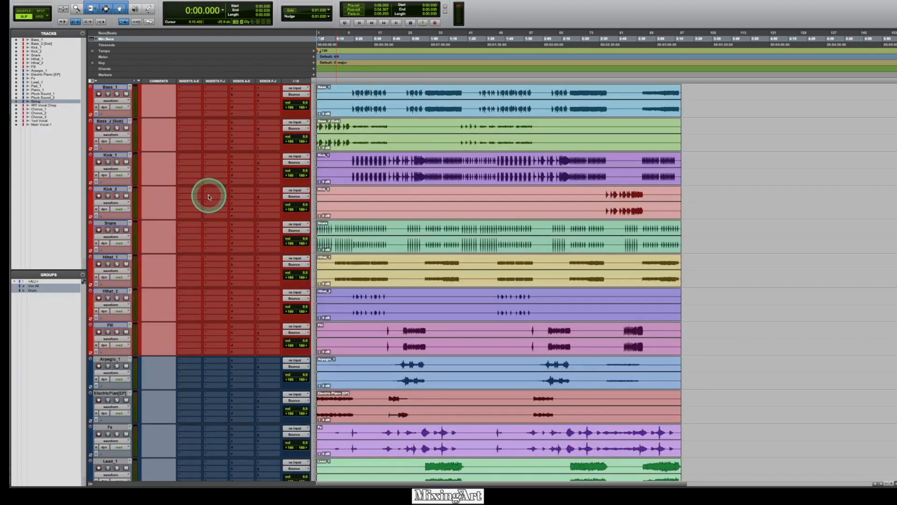
{"action": "scroll", "coordinate": [208, 197], "scroll_direction": "down", "scroll_amount": 10}
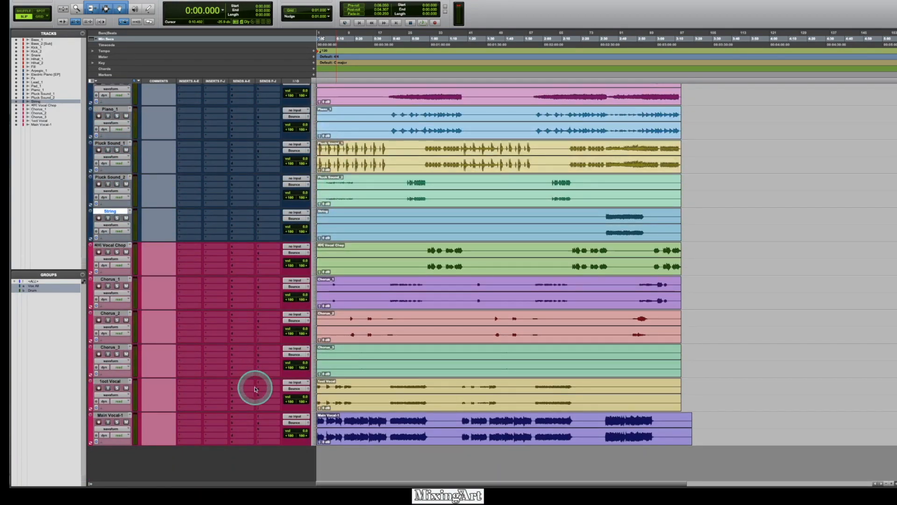
Add one stereo Master Fader track named Master below the Main Vocal-1 track
{"action": "key", "text": "super+shift+n"}
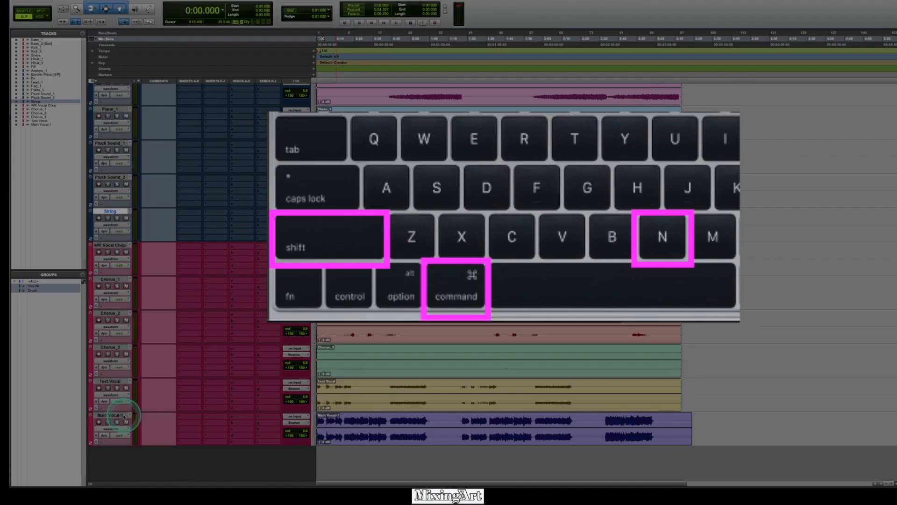
{"action": "left_click", "coordinate": [124, 416]}
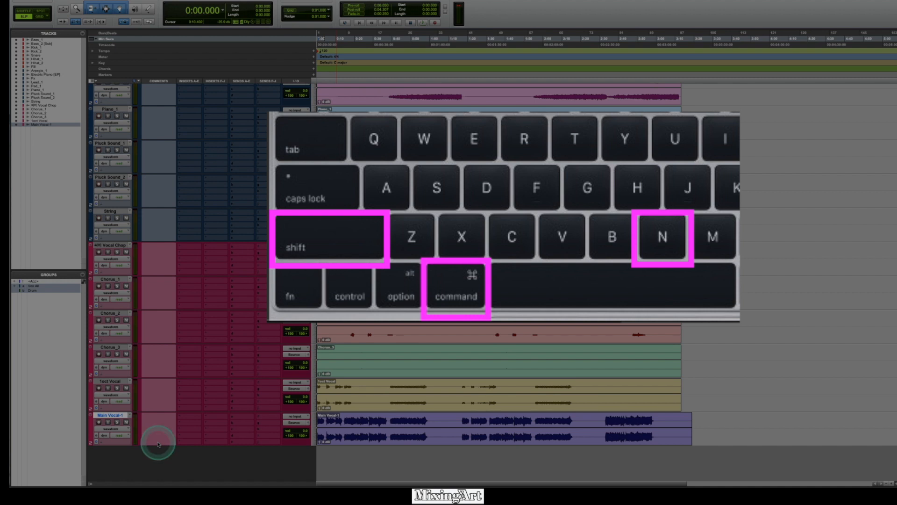
{"action": "key", "text": "super+shift+n"}
{"action": "left_click", "coordinate": [157, 444]}
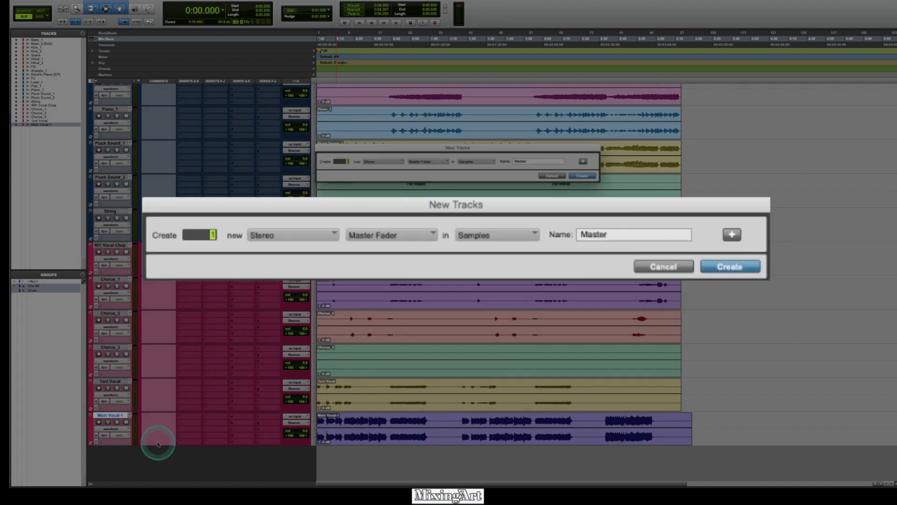
{"action": "key", "text": "Return"}
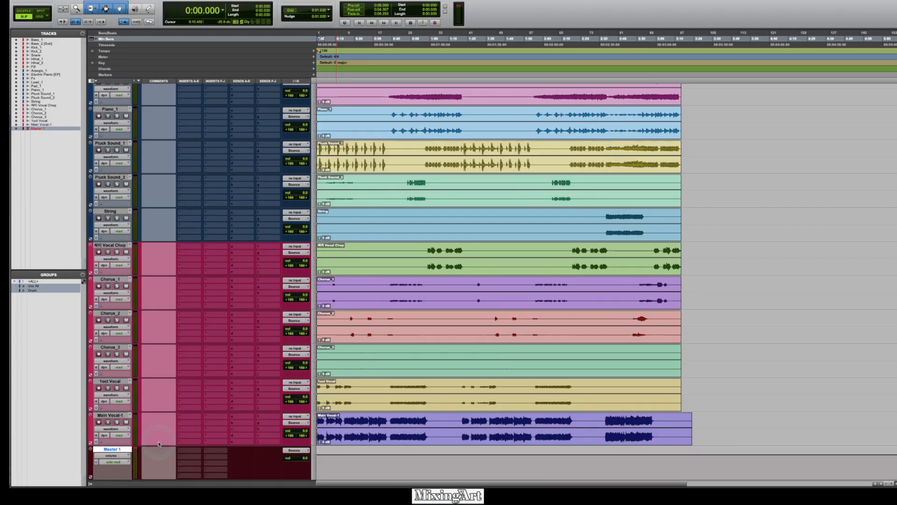
{"action": "scroll", "coordinate": [212, 403], "scroll_direction": "down", "scroll_amount": 2}
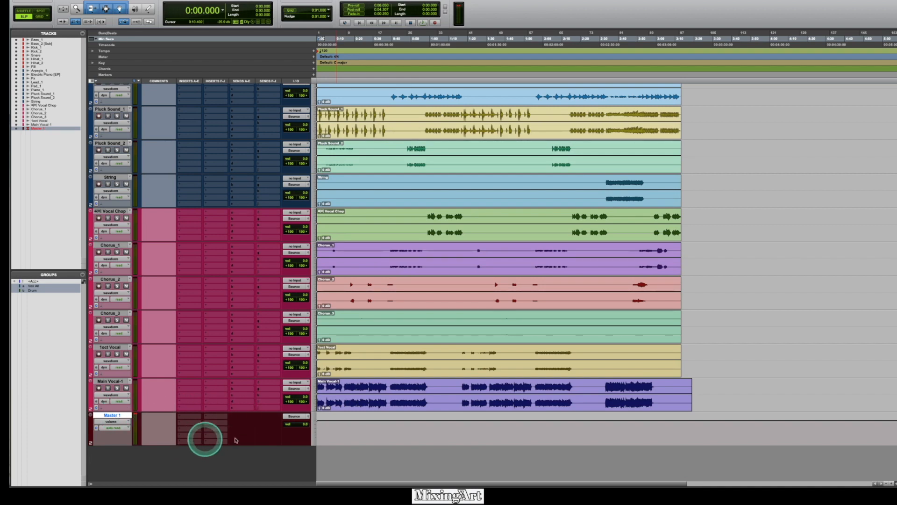
{"action": "scroll", "coordinate": [329, 439], "scroll_direction": "up", "scroll_amount": 10}
{"action": "scroll", "coordinate": [328, 439], "scroll_direction": "up", "scroll_amount": 3}
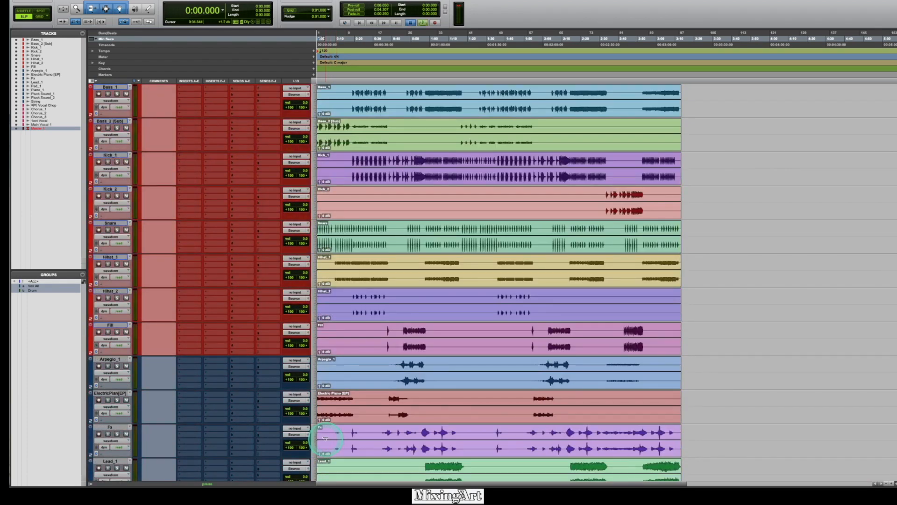
Route the outputs of Chorus_1, Chorus_2 and Chorus_3 to a new stereo Aux Input track named Bvox
{"action": "key", "text": "space"}
{"action": "scroll", "coordinate": [327, 439], "scroll_direction": "down", "scroll_amount": 6}
{"action": "scroll", "coordinate": [327, 438], "scroll_direction": "down", "scroll_amount": 8}
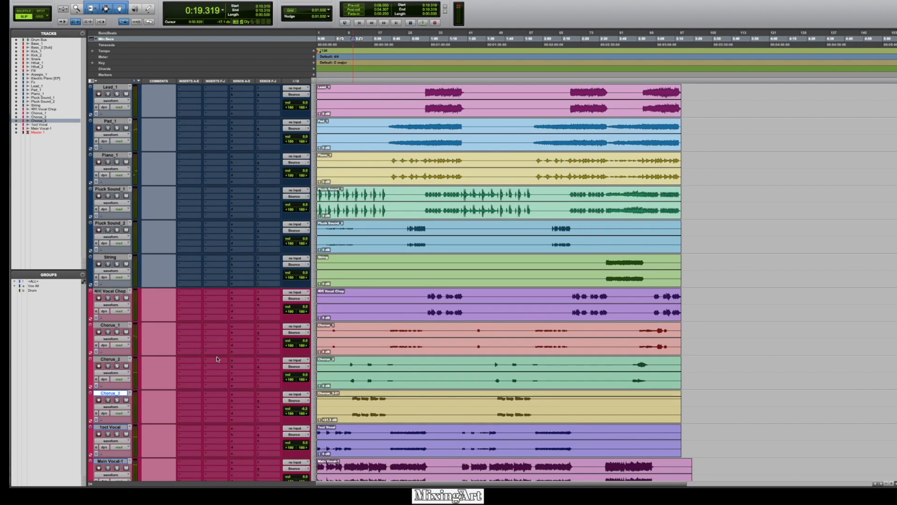
{"action": "scroll", "coordinate": [216, 359], "scroll_direction": "down", "scroll_amount": 3}
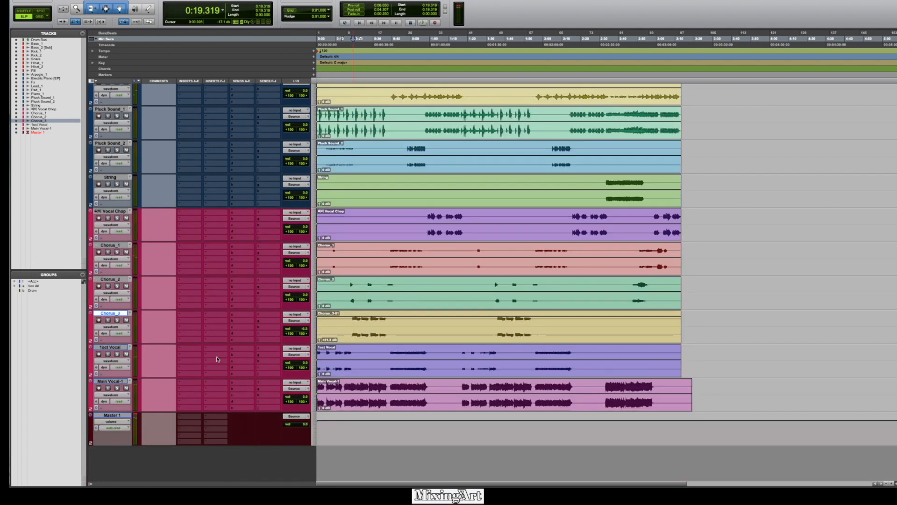
{"action": "left_click", "coordinate": [116, 348]}
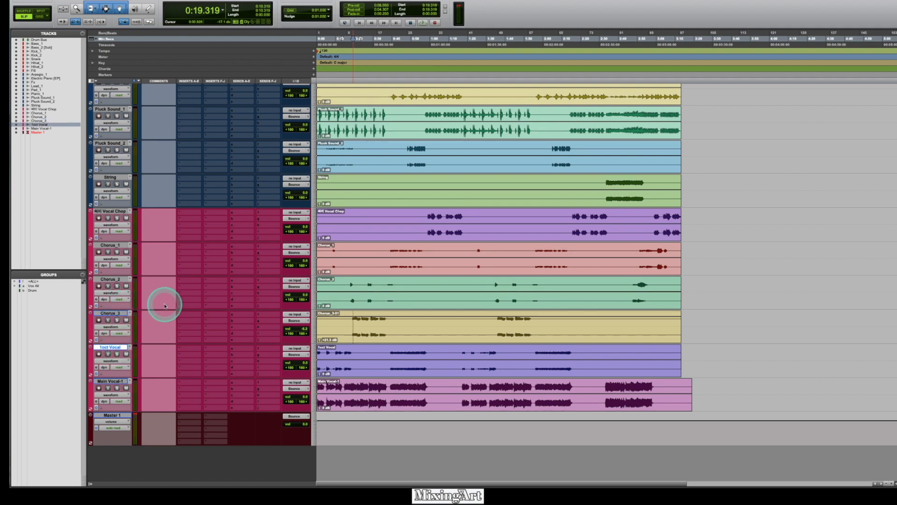
{"action": "left_click", "coordinate": [122, 313]}
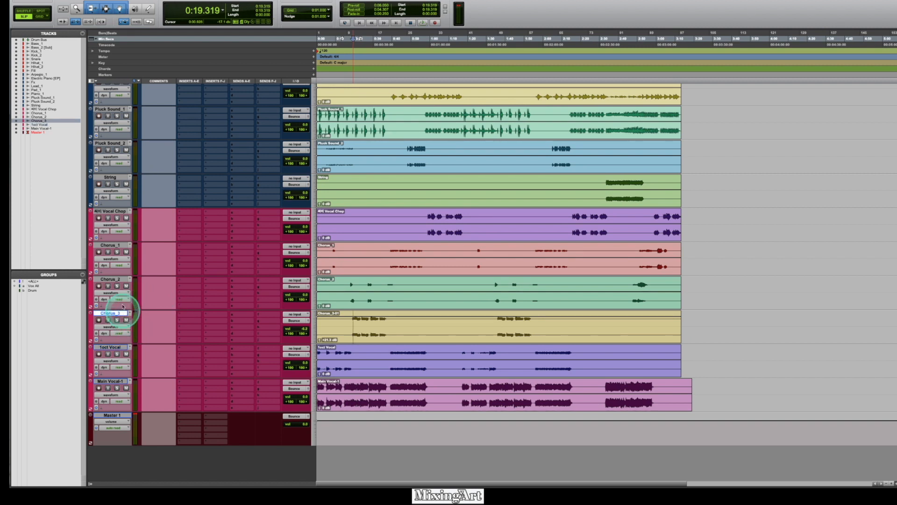
{"action": "left_click", "coordinate": [119, 245], "text": "shift"}
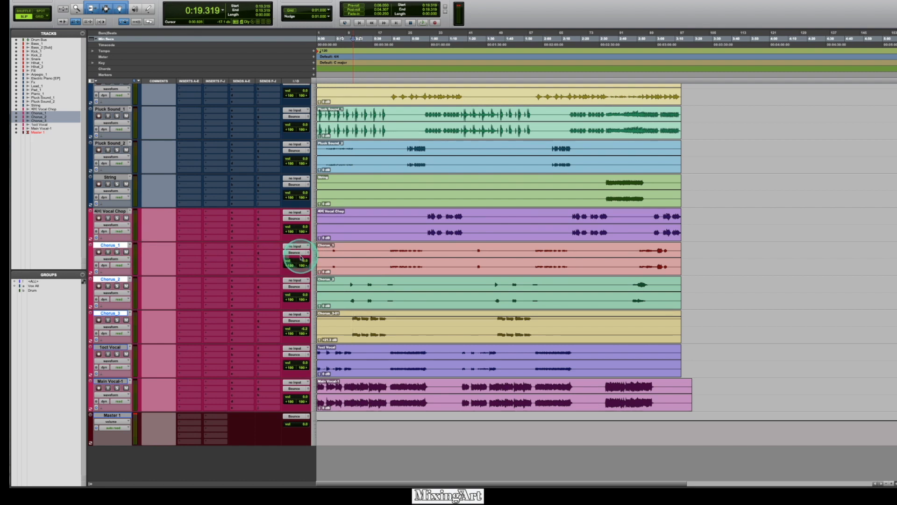
{"action": "left_click", "coordinate": [299, 257]}
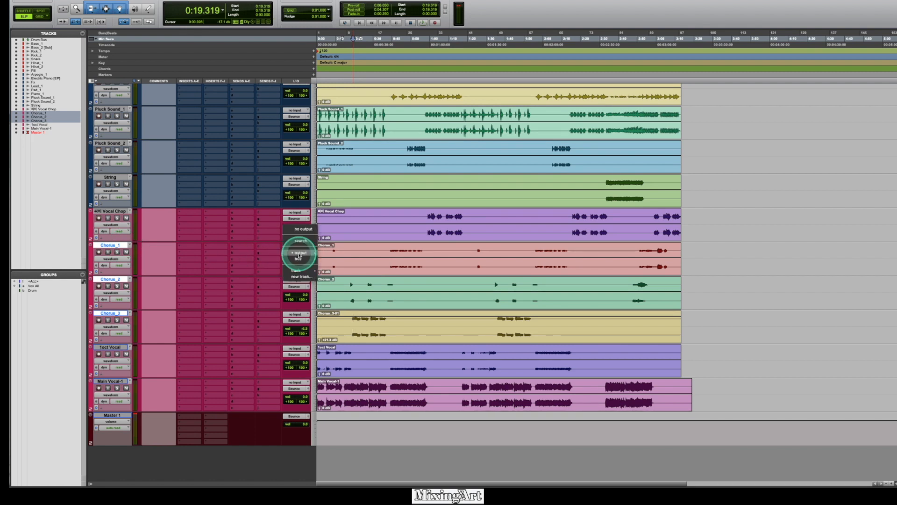
{"action": "left_click", "coordinate": [306, 277]}
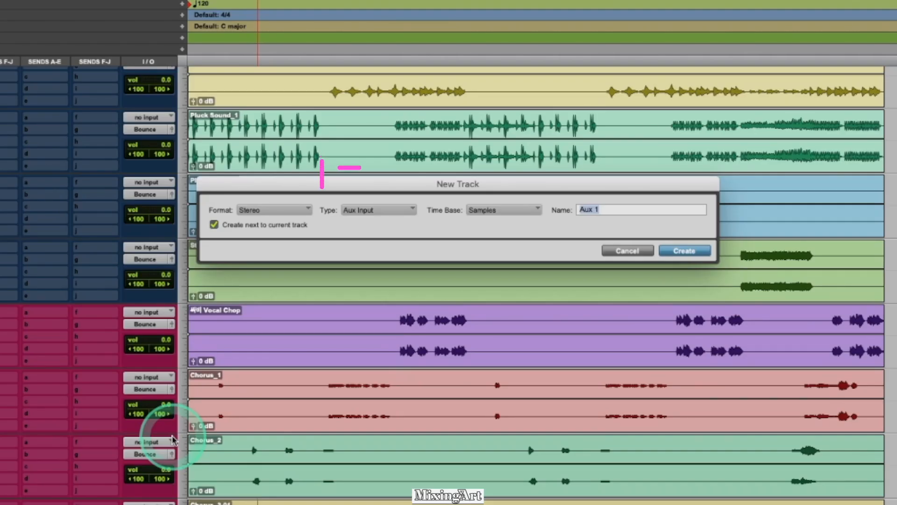
{"action": "type", "text": "B"}
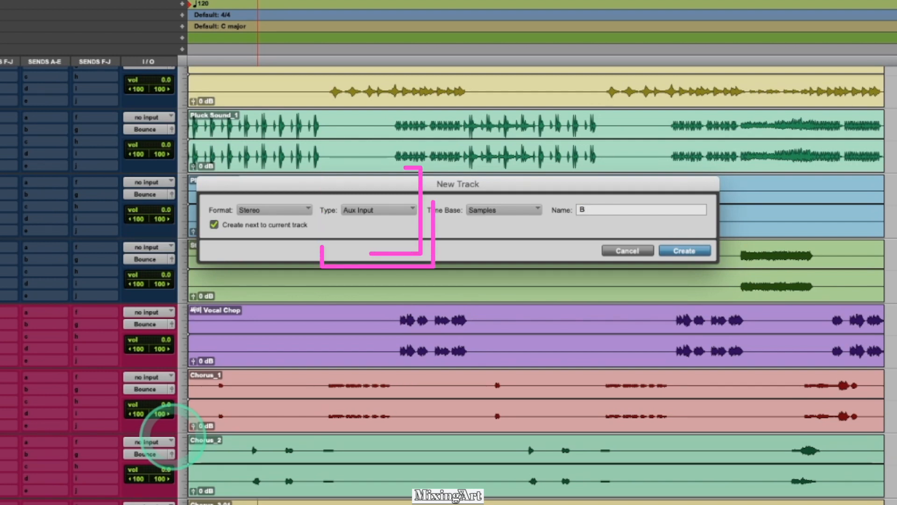
{"action": "type", "text": "vox"}
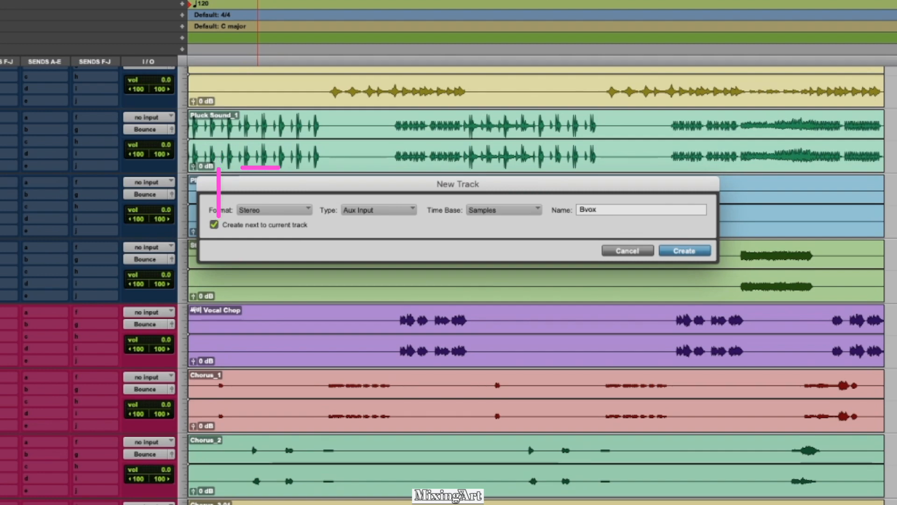
{"action": "key", "text": "Return"}
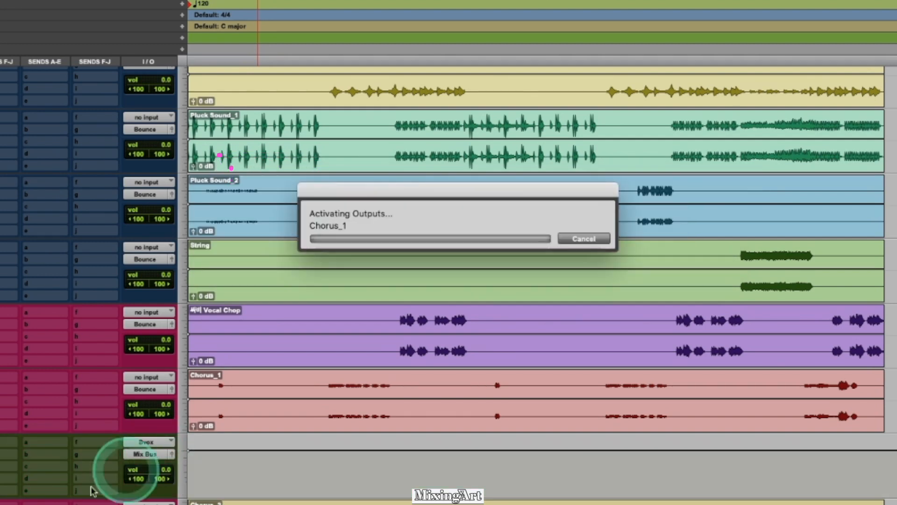
Move the Bvox track above Chorus_1, directly below the vocal chop track
{"action": "left_click", "coordinate": [107, 271], "text": "super"}
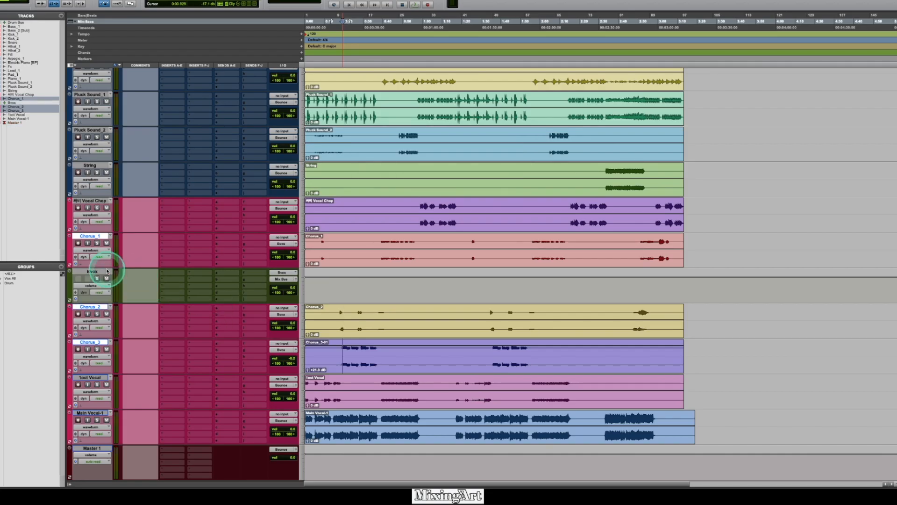
{"action": "left_click", "coordinate": [107, 271]}
{"action": "left_click_drag", "start_coordinate": [101, 273], "coordinate": [91, 236]}
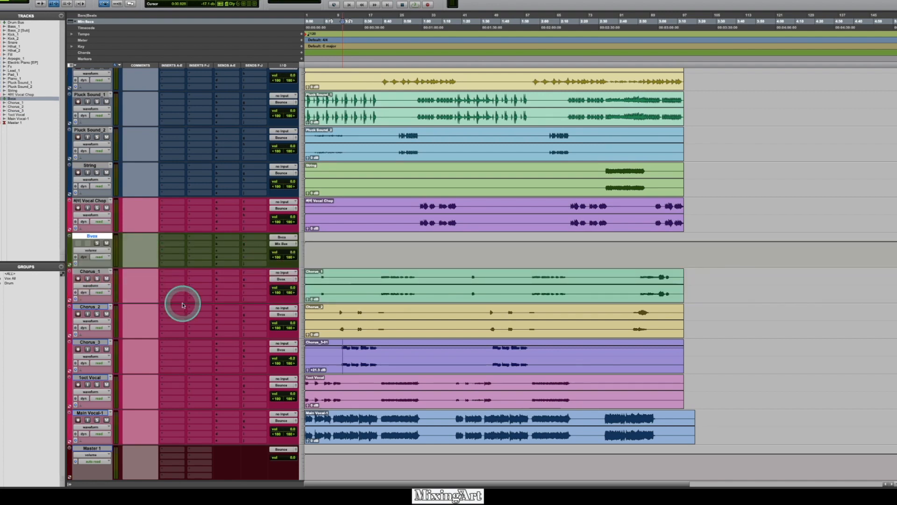
Create one VCA Master track named Drum VCA directly below the Drum Bus track
{"action": "scroll", "coordinate": [182, 304], "scroll_direction": "up", "scroll_amount": 15}
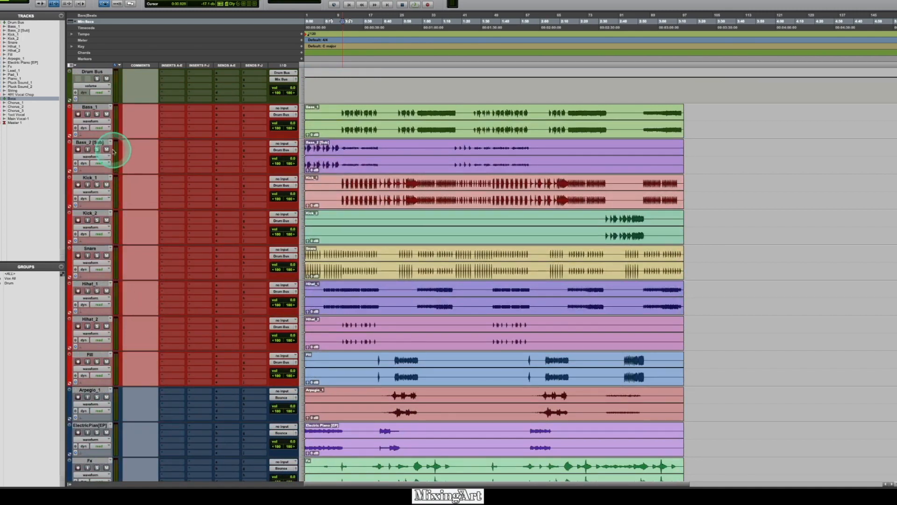
{"action": "left_click", "coordinate": [102, 71]}
{"action": "key", "text": "shift+super+n"}
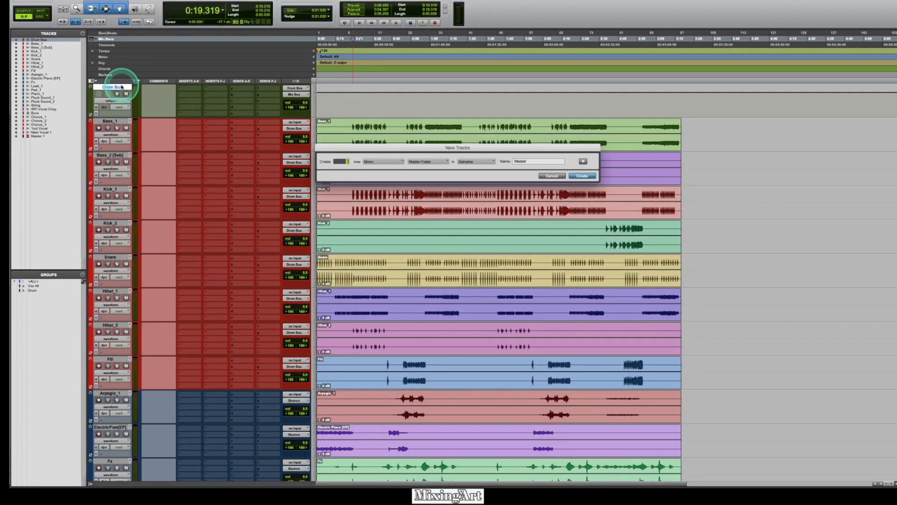
{"action": "key", "text": "super+Down"}
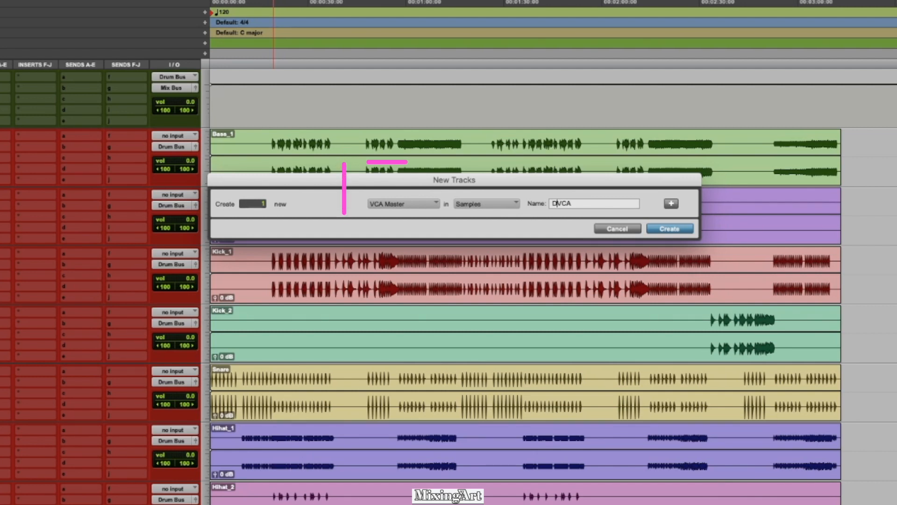
{"action": "type", "text": "rum"}
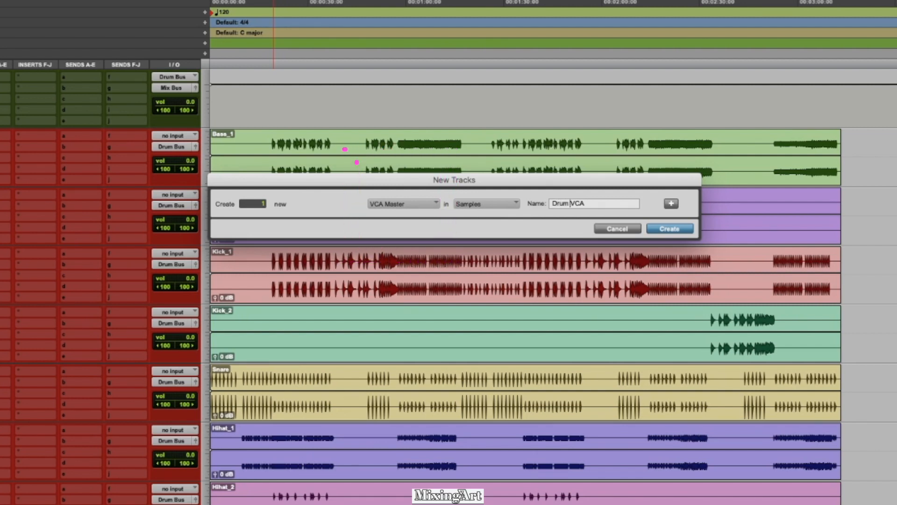
{"action": "key", "text": "Return"}
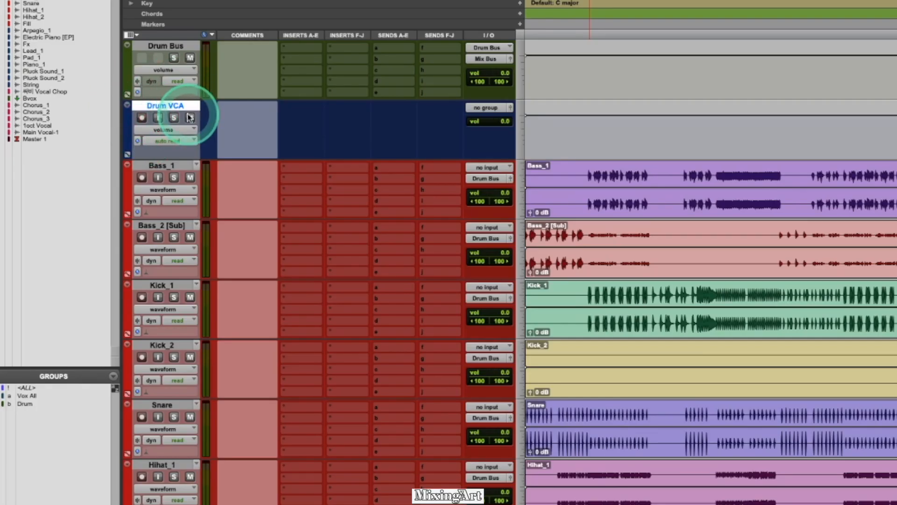
Assign the Drum VCA track to control the Drum group
{"action": "left_click", "coordinate": [486, 108]}
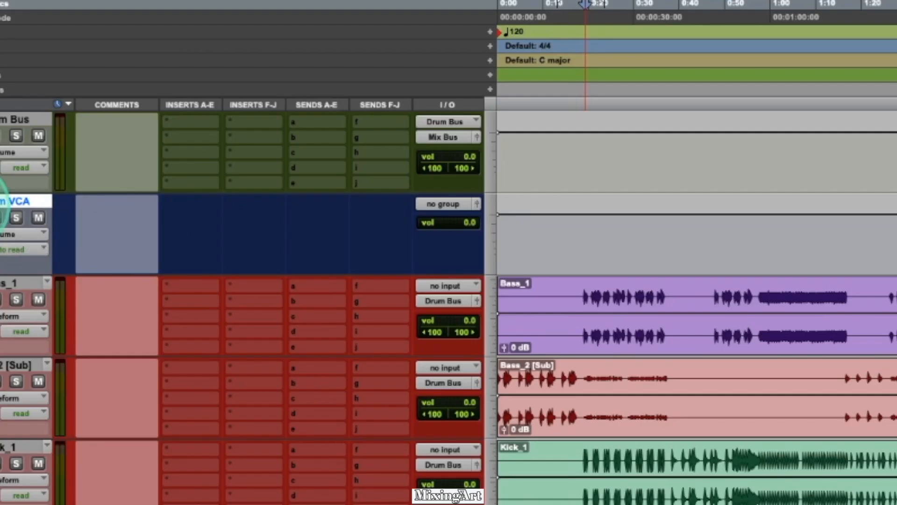
{"action": "left_click", "coordinate": [448, 205]}
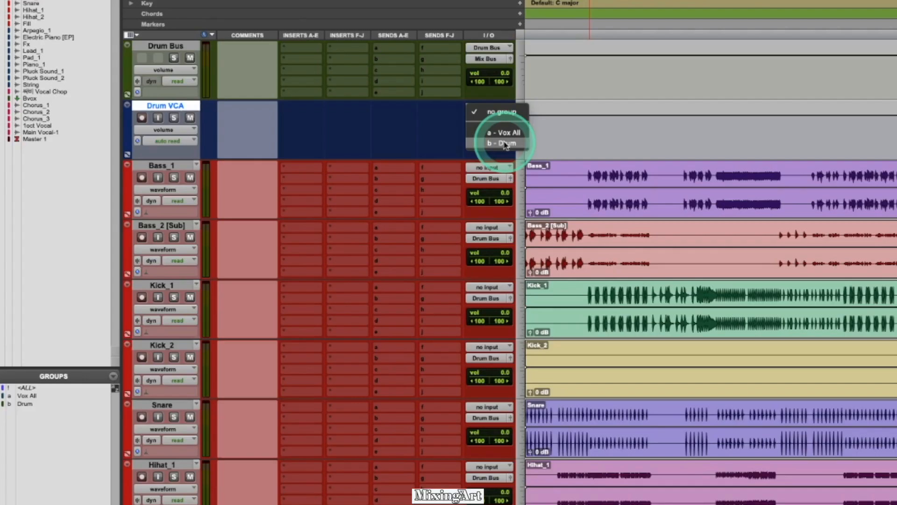
{"action": "left_click", "coordinate": [506, 143]}
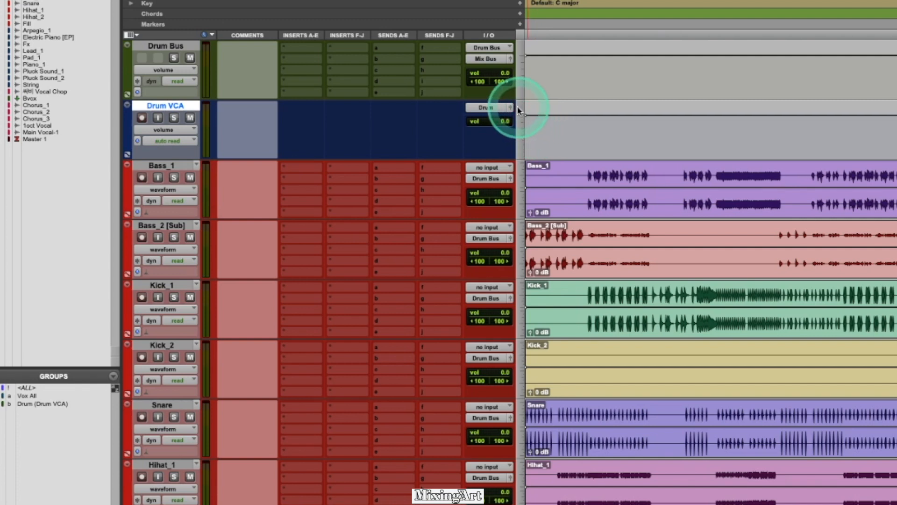
Test the Drum VCA fader in the mixer at about -20.1 dB and +1.4 dB, reset it to 0.0, and solo Drum VCA
{"action": "key", "text": "super+="}
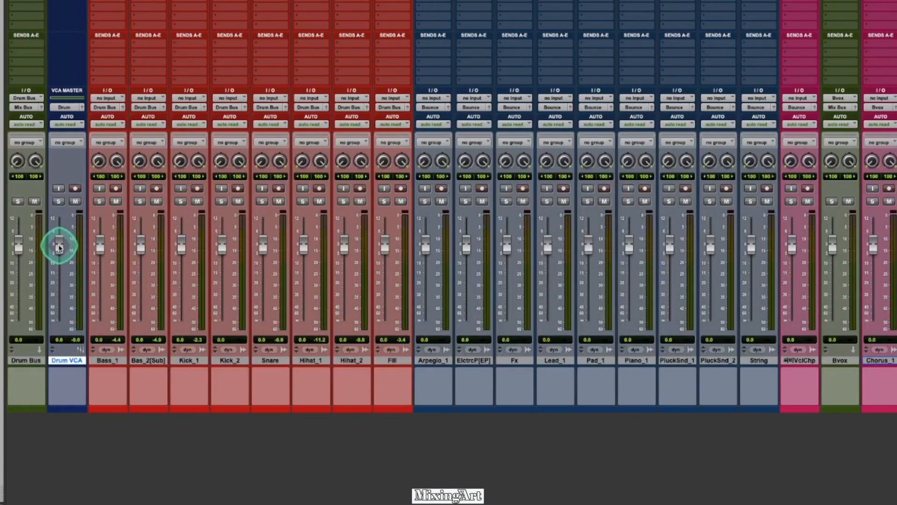
{"action": "left_click_drag", "start_coordinate": [58, 244], "coordinate": [58, 284]}
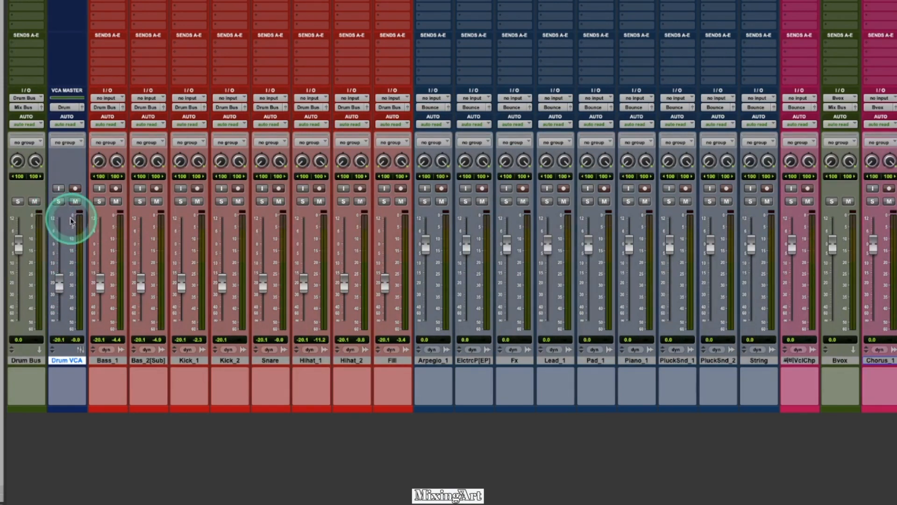
{"action": "left_click", "coordinate": [76, 360]}
{"action": "left_click", "coordinate": [76, 360]}
{"action": "left_click_drag", "start_coordinate": [63, 286], "coordinate": [69, 243]}
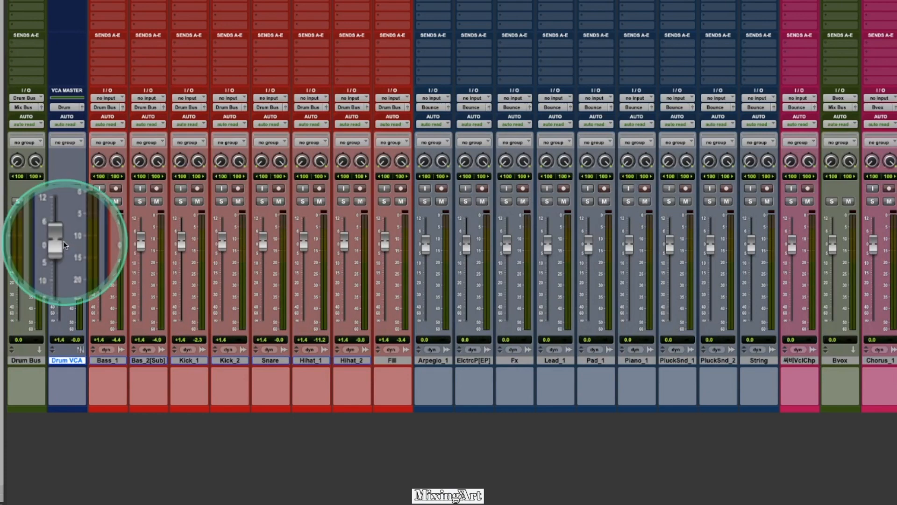
{"action": "left_click", "coordinate": [61, 243], "text": "alt"}
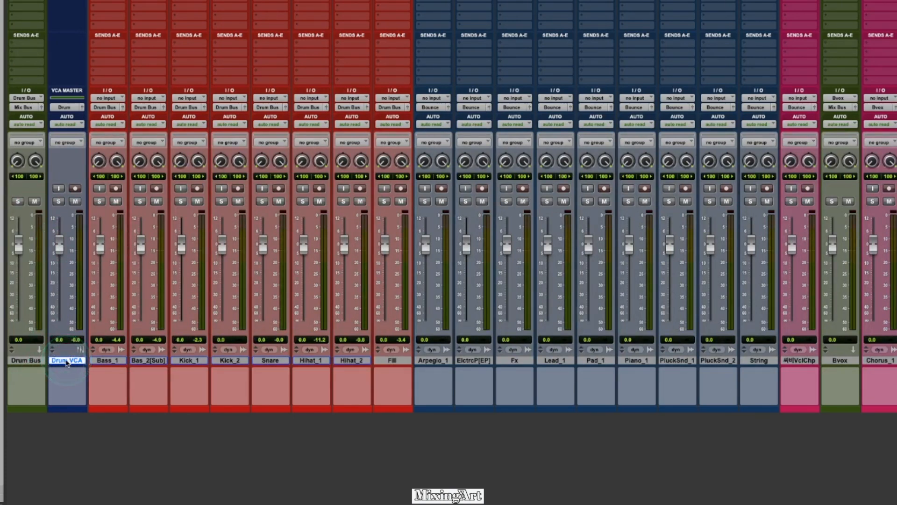
{"action": "left_click_drag", "start_coordinate": [57, 247], "coordinate": [60, 272]}
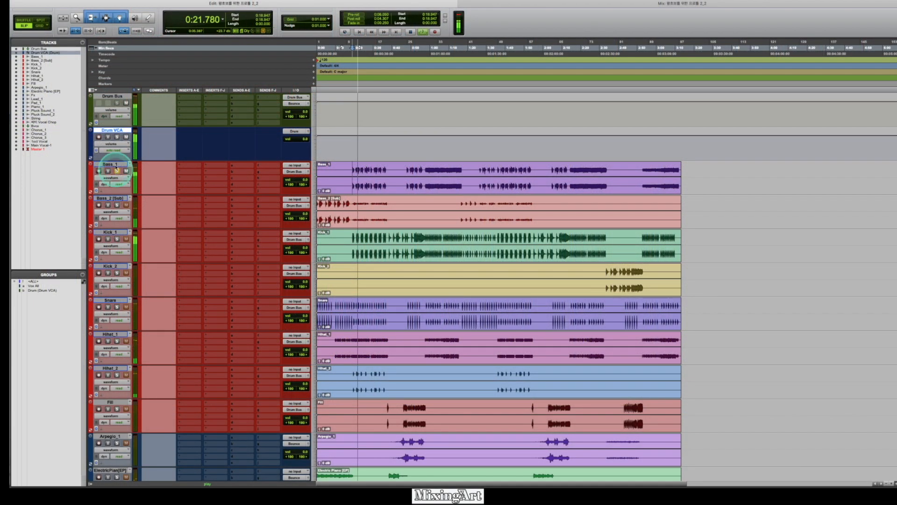
{"action": "left_click", "coordinate": [117, 136]}
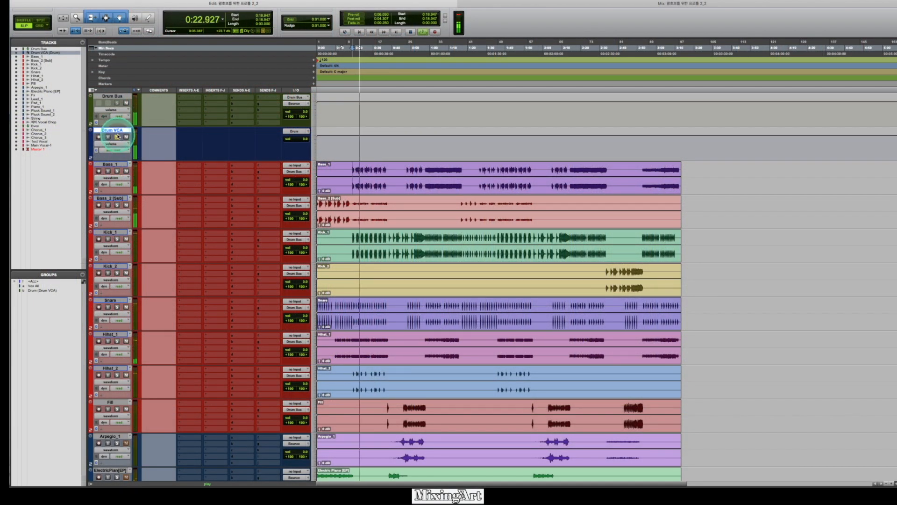
Set the output of the Bvox track to Bounce
{"action": "scroll", "coordinate": [187, 223], "scroll_direction": "down", "scroll_amount": 10}
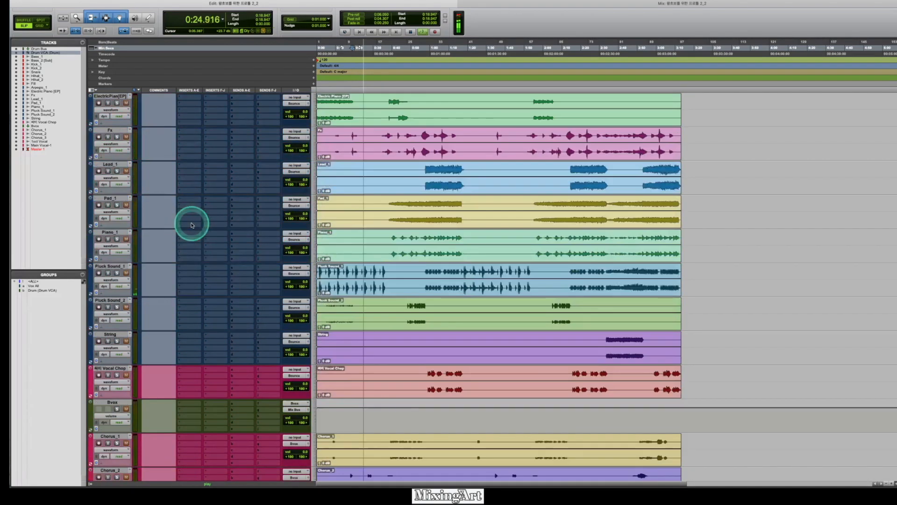
{"action": "scroll", "coordinate": [192, 225], "scroll_direction": "down", "scroll_amount": 6}
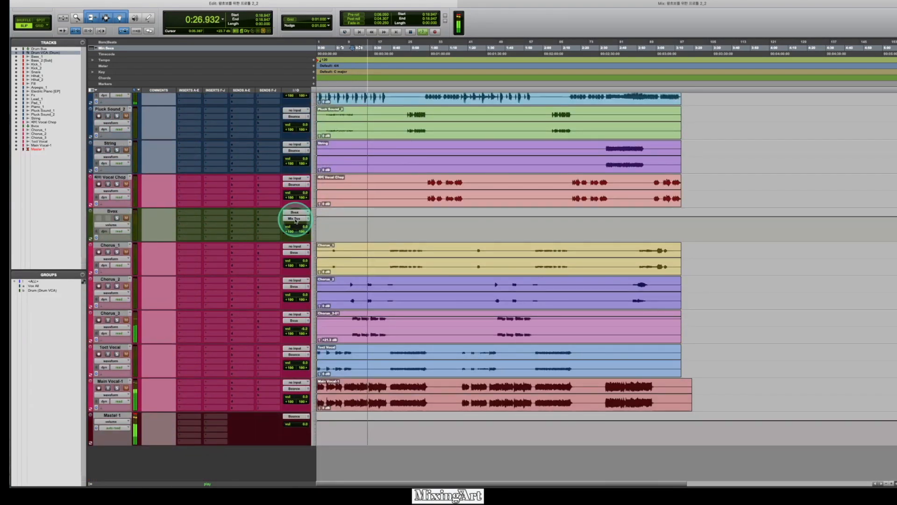
{"action": "left_click", "coordinate": [297, 220]}
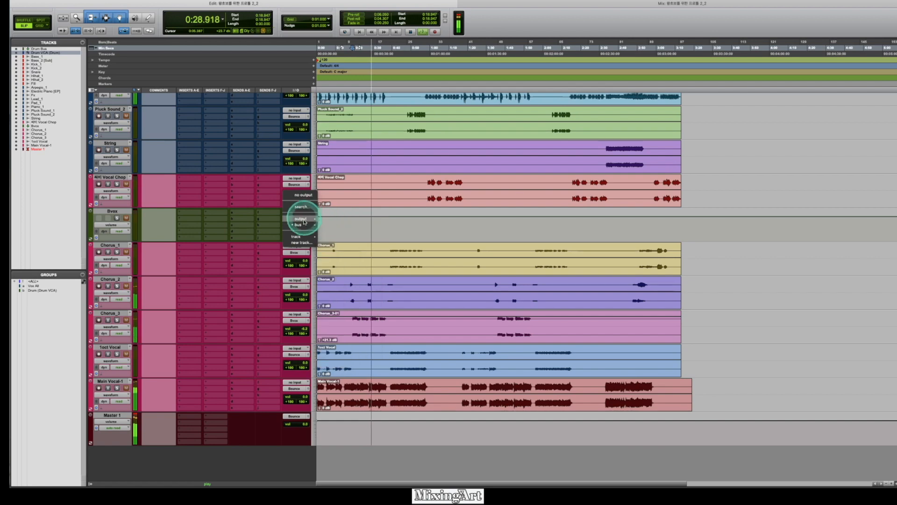
{"action": "left_click", "coordinate": [341, 223]}
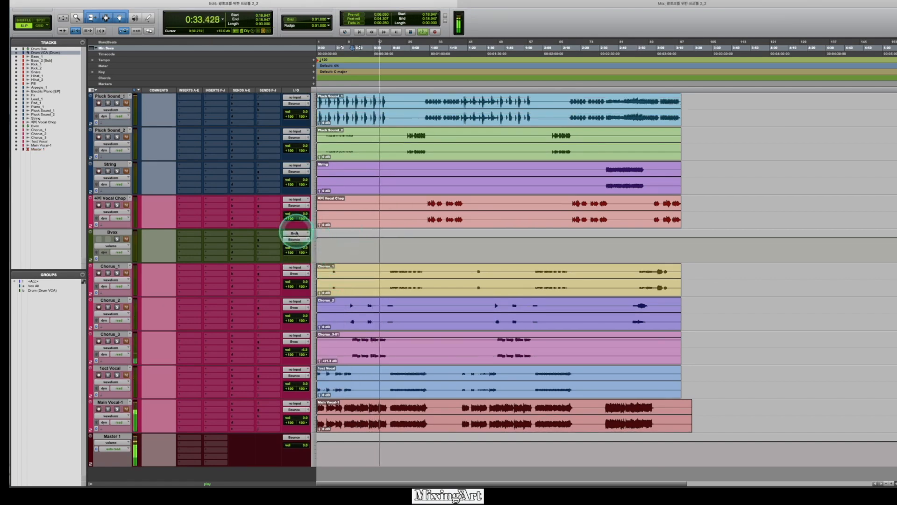
Rename the Bounce output path on the Master 1 track to STEREO OUT
{"action": "scroll", "coordinate": [296, 233], "scroll_direction": "up", "scroll_amount": 10}
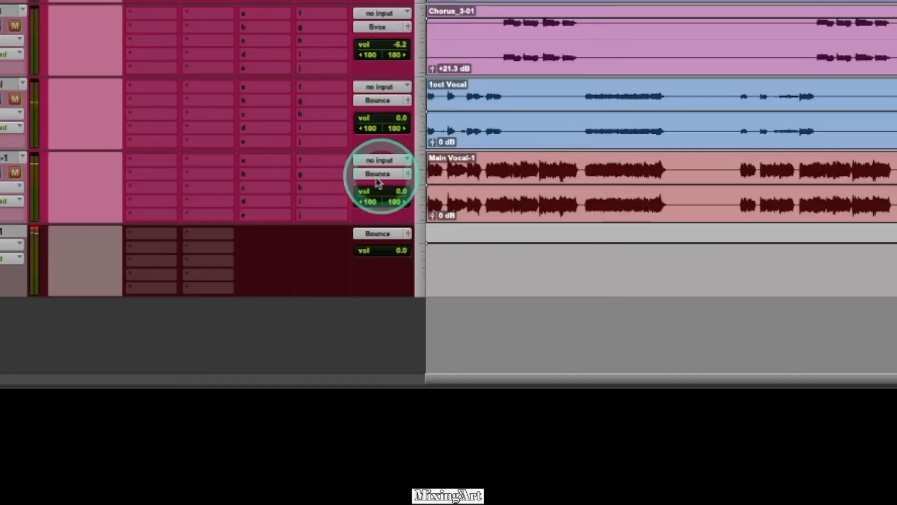
{"action": "right_click", "coordinate": [374, 235]}
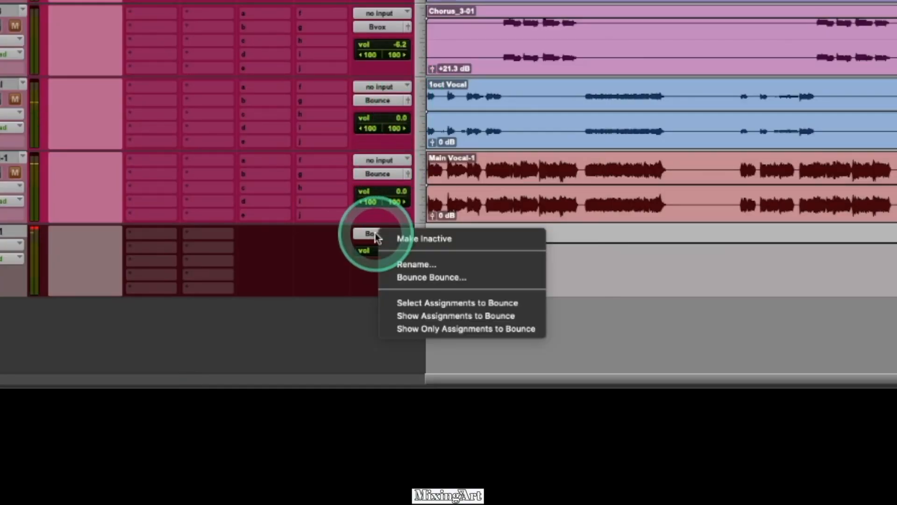
{"action": "left_click", "coordinate": [421, 263]}
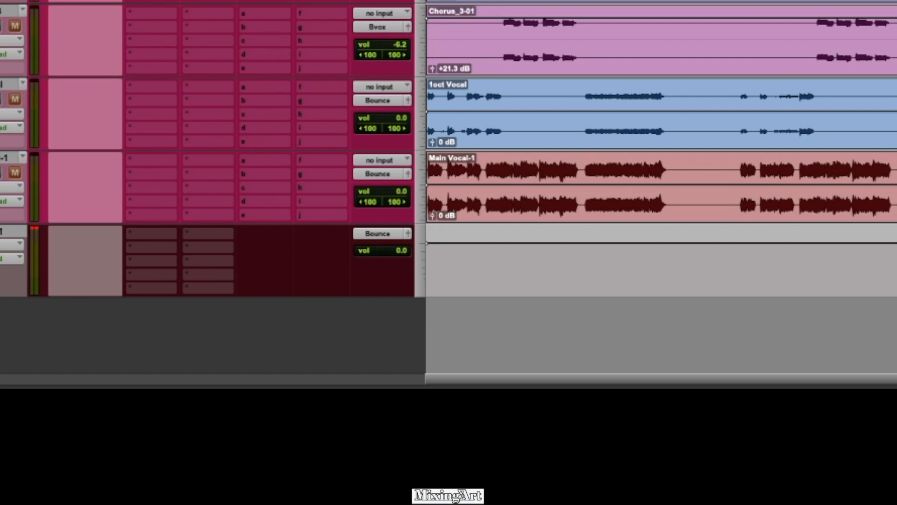
{"action": "type", "text": "stereo"}
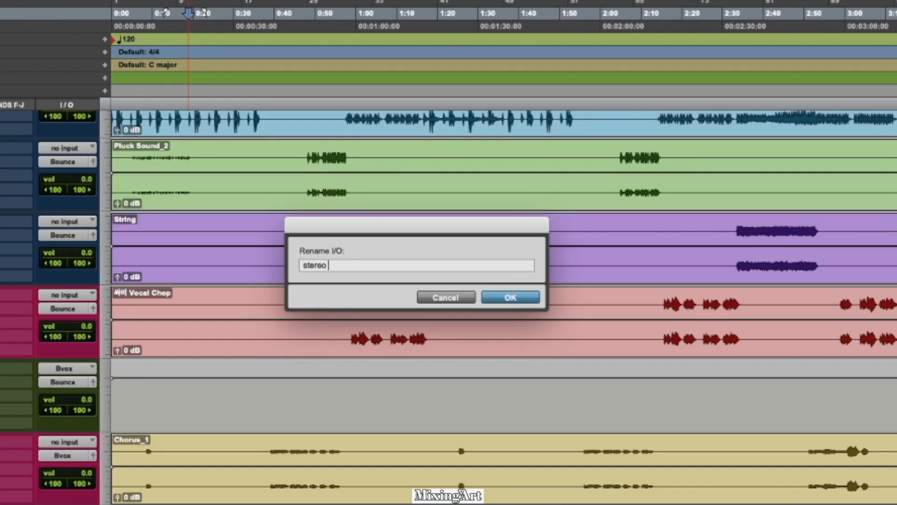
{"action": "scroll", "coordinate": [252, 424], "scroll_direction": "up", "scroll_amount": 1}
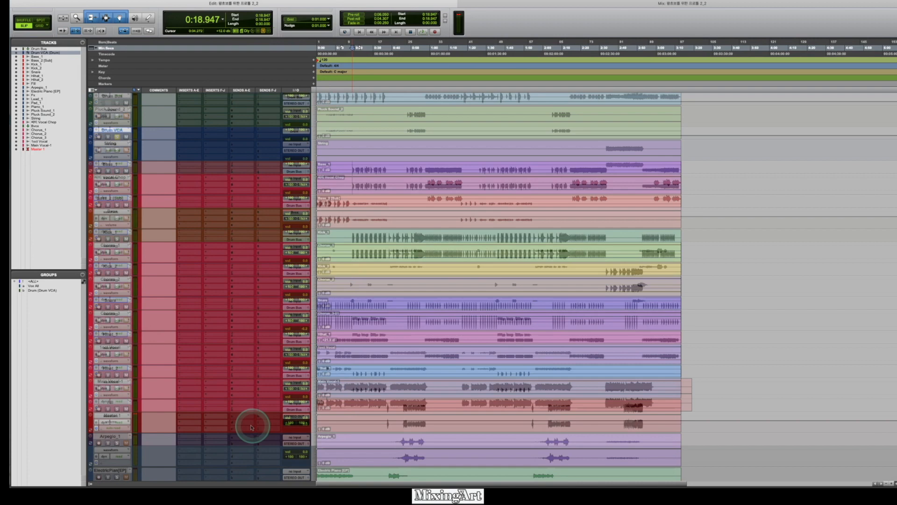
Play the session and solo the Bass_1, Kick_1 and Snare tracks in turn to audition them apart from Drum VCA
{"action": "key", "text": "space"}
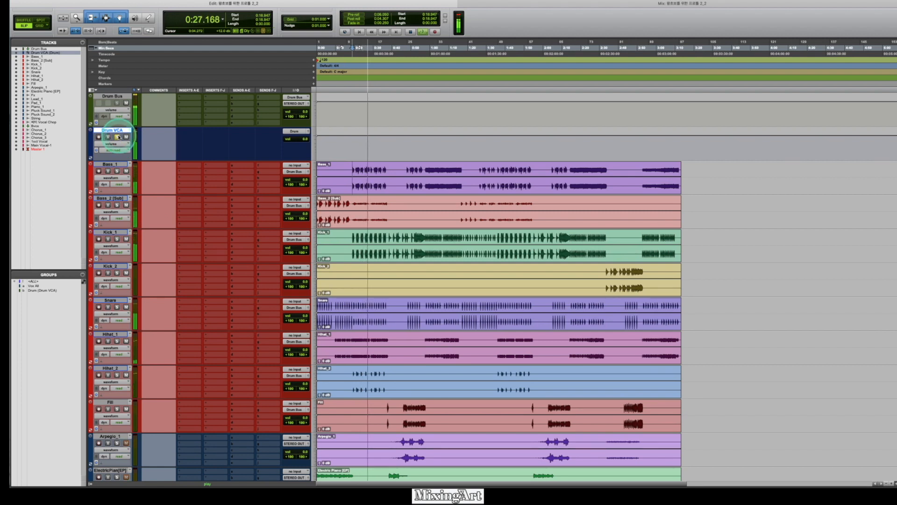
{"action": "left_click", "coordinate": [119, 173]}
{"action": "left_click", "coordinate": [118, 172]}
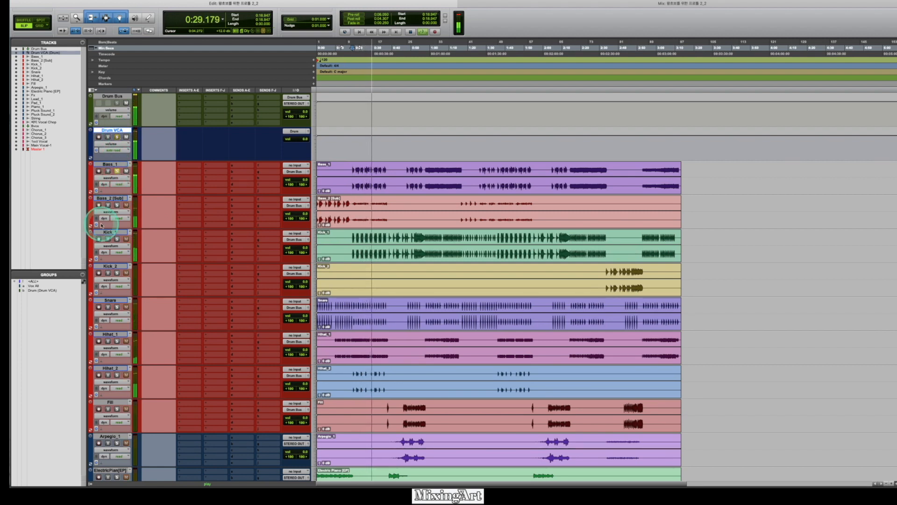
{"action": "left_click", "coordinate": [120, 142]}
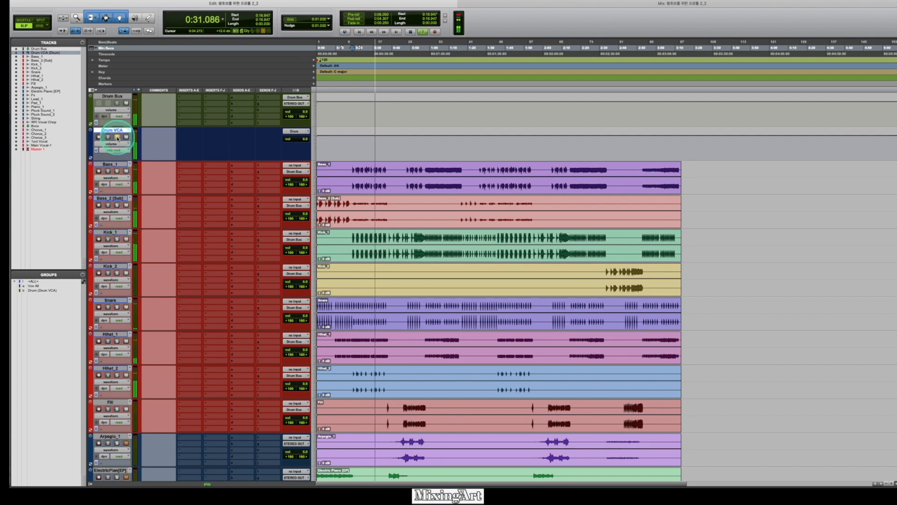
{"action": "left_click", "coordinate": [117, 240]}
{"action": "left_click", "coordinate": [117, 306]}
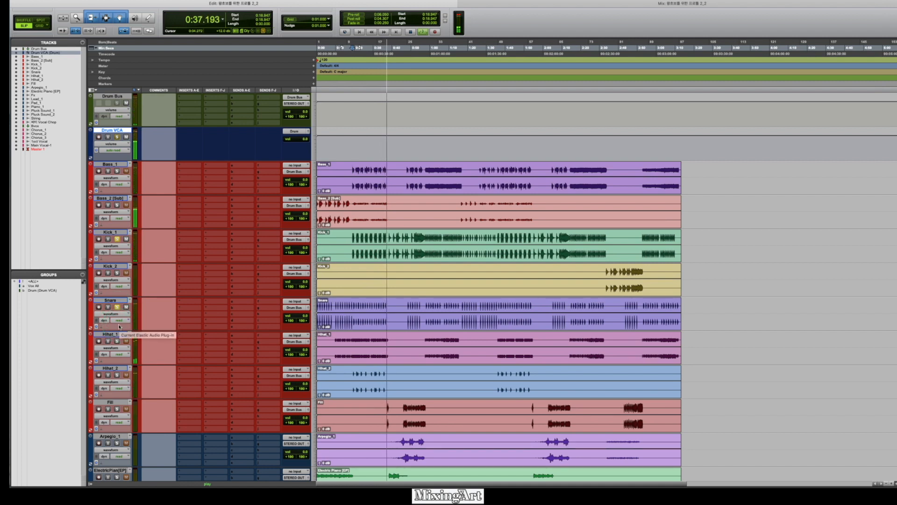
{"action": "left_click", "coordinate": [117, 307]}
{"action": "key", "text": "space"}
{"action": "left_click", "coordinate": [119, 248]}
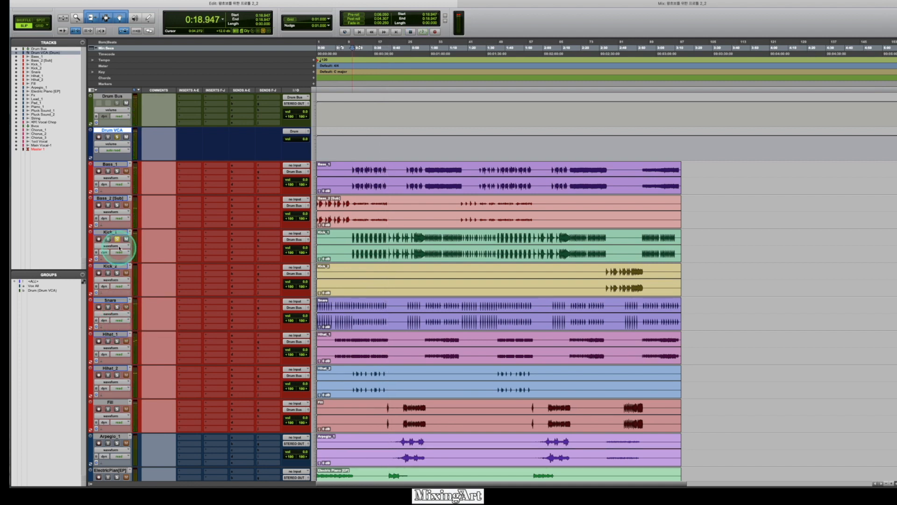
{"action": "left_click", "coordinate": [116, 239]}
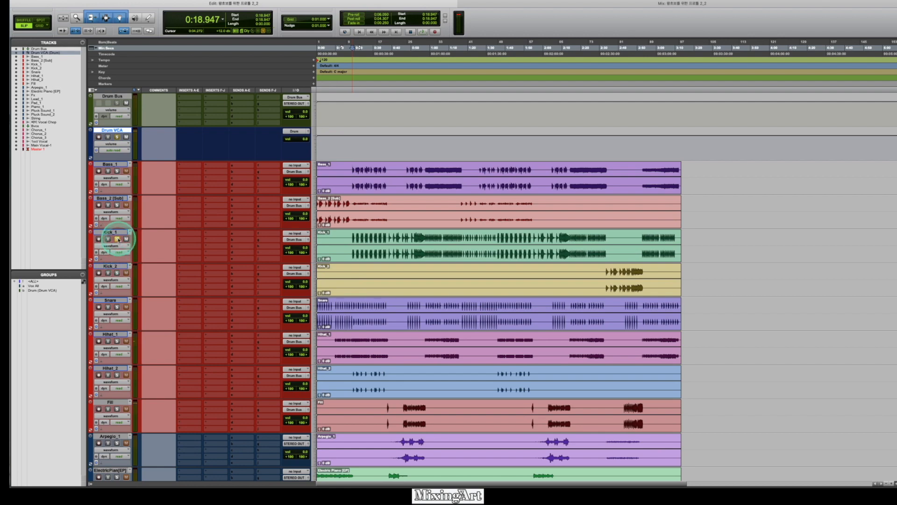
Group the Chorus_1, Chorus_2 and Chorus_3 tracks as a Mix/Edit group named Chrous
{"action": "scroll", "coordinate": [177, 364], "scroll_direction": "down", "scroll_amount": 7}
{"action": "scroll", "coordinate": [193, 363], "scroll_direction": "down", "scroll_amount": 10}
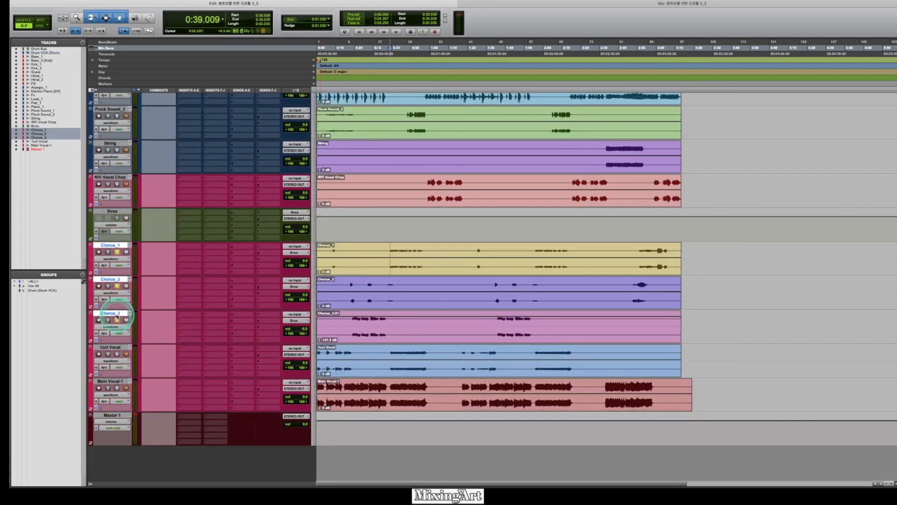
{"action": "key", "text": "super+g"}
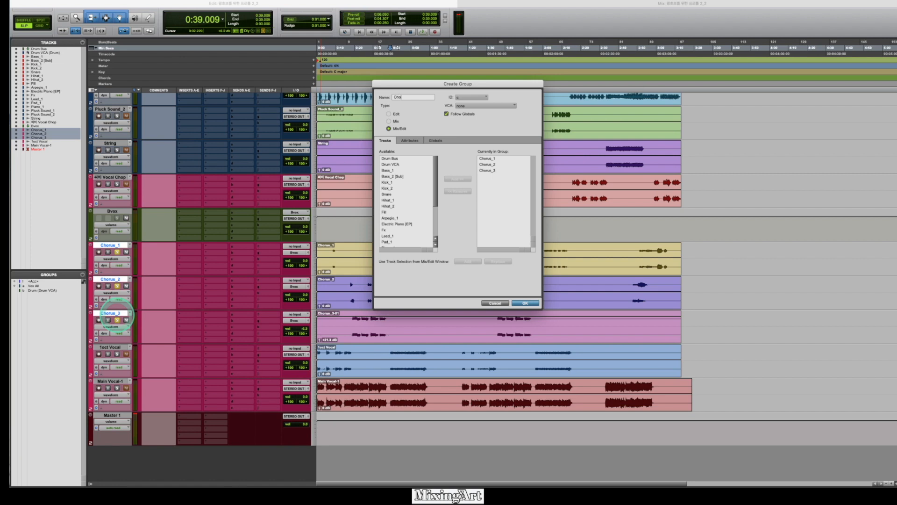
{"action": "key", "text": "Return"}
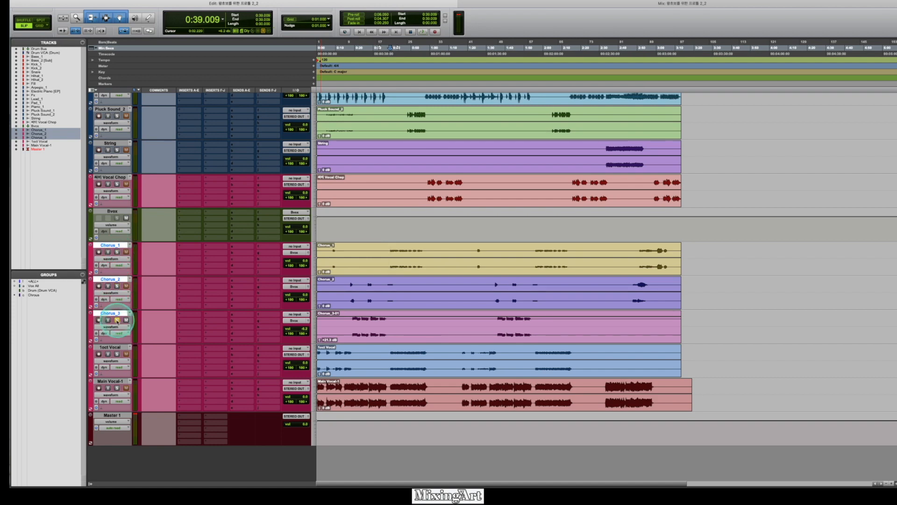
Review the Chrous group's global attributes for volume, mute, pan and solos, and accept the group settings
{"action": "right_click", "coordinate": [47, 295]}
{"action": "left_click", "coordinate": [51, 308]}
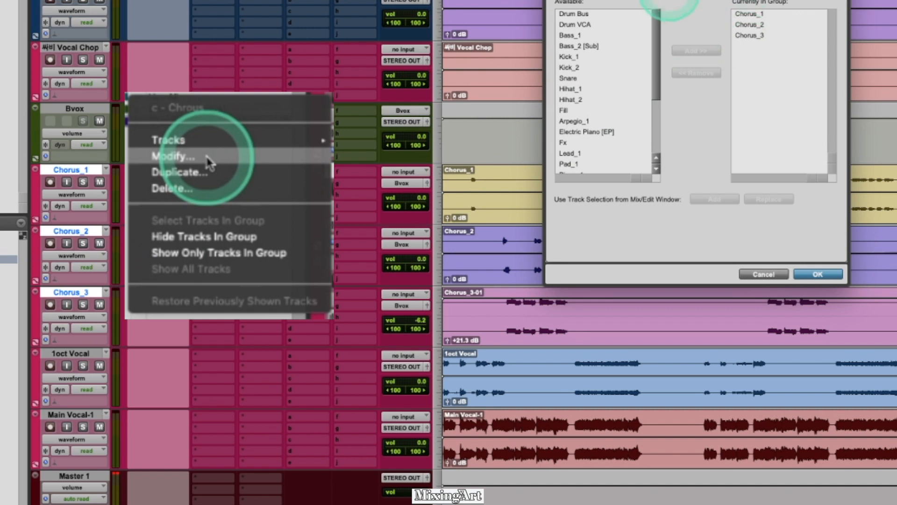
{"action": "left_click", "coordinate": [663, 2]}
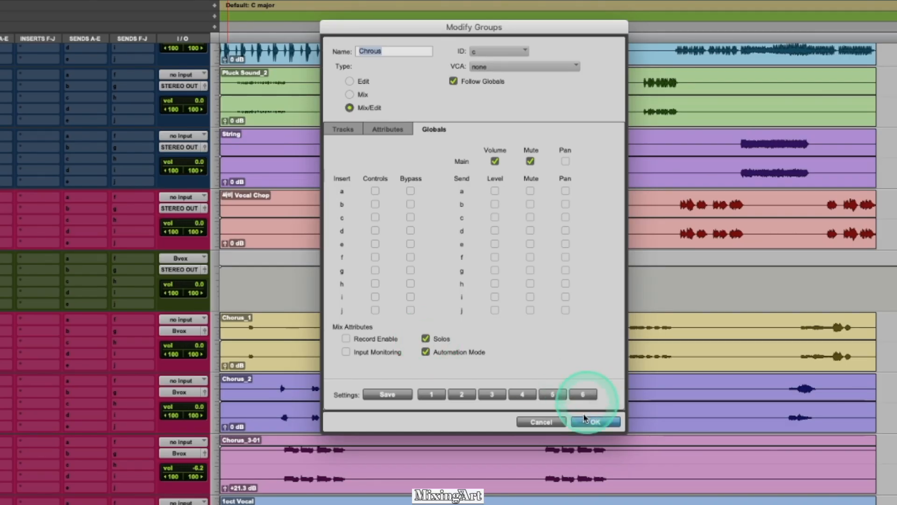
{"action": "left_click", "coordinate": [565, 161]}
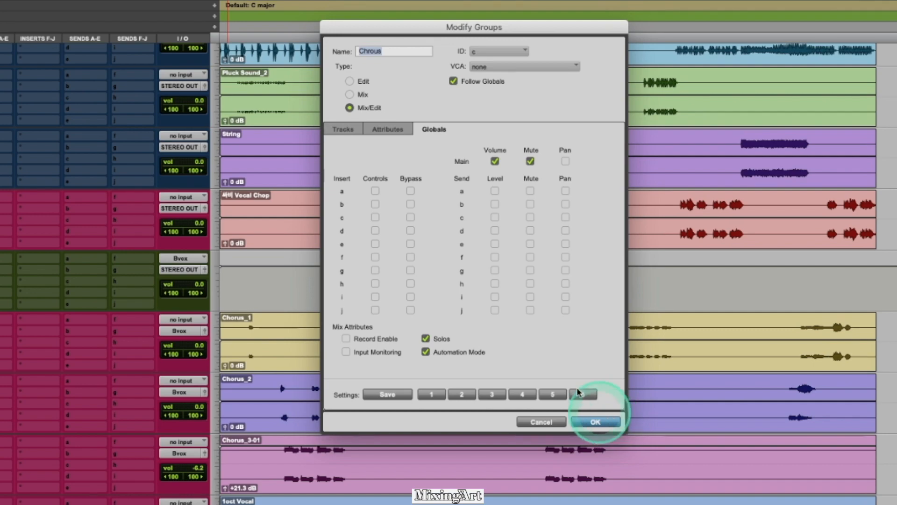
{"action": "left_click", "coordinate": [588, 421]}
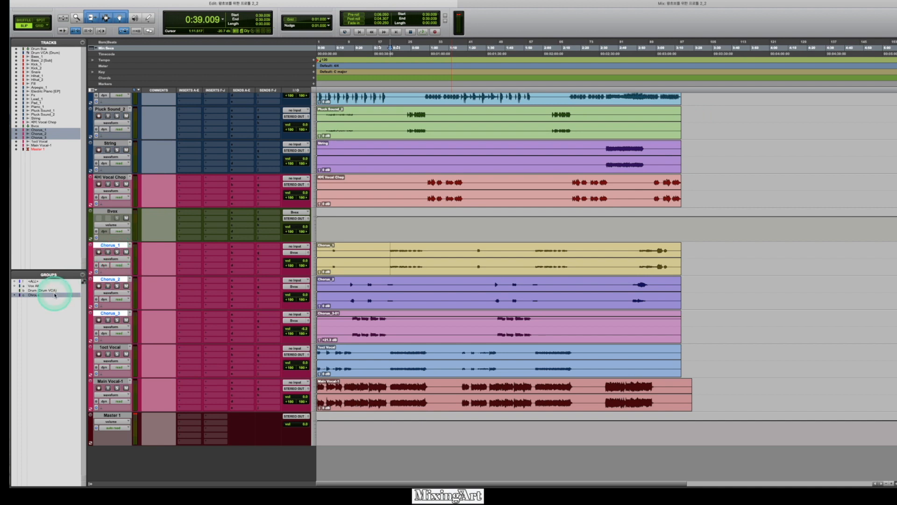
Test the group's linked soloing by toggling solo on Chorus_1 and Chorus_3
{"action": "left_click", "coordinate": [117, 252]}
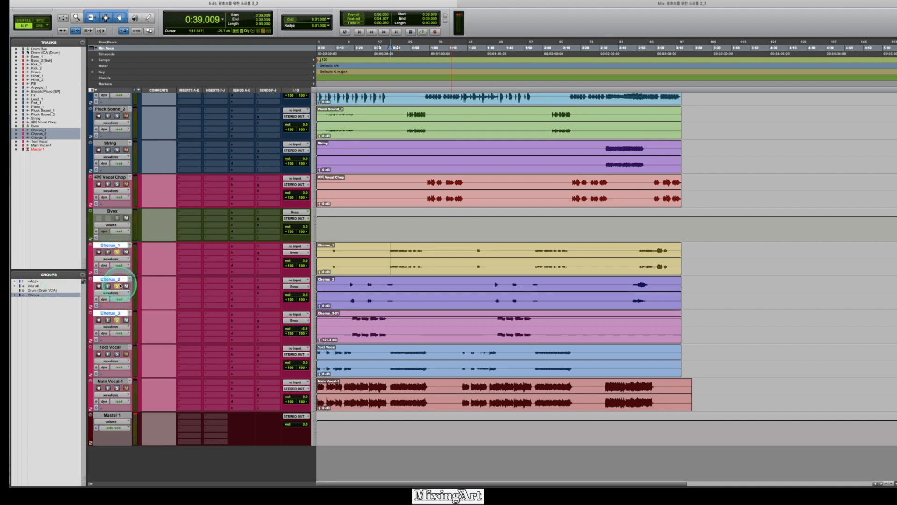
{"action": "left_click", "coordinate": [117, 251]}
{"action": "left_click", "coordinate": [116, 320]}
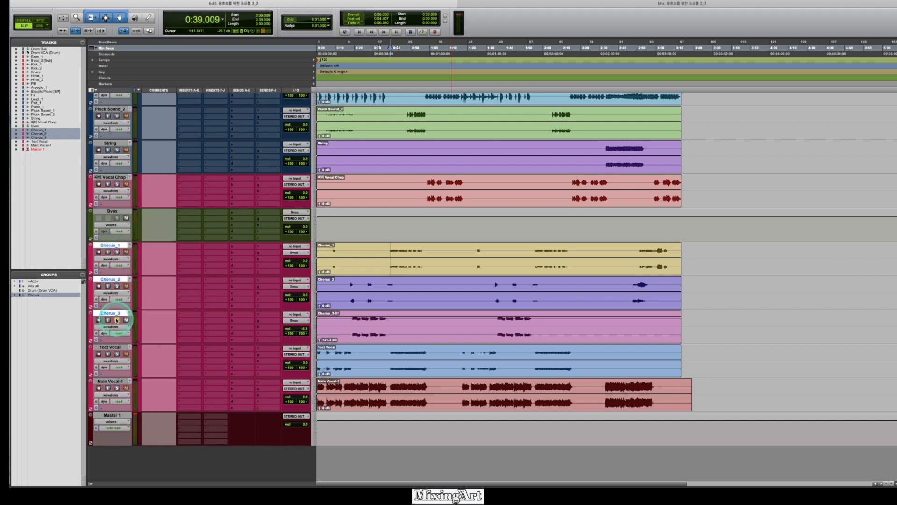
Exclude Solos from the Chrous group's global attributes and test it by toggling solo on Chorus_2
{"action": "right_click", "coordinate": [53, 297]}
{"action": "left_click", "coordinate": [57, 309]}
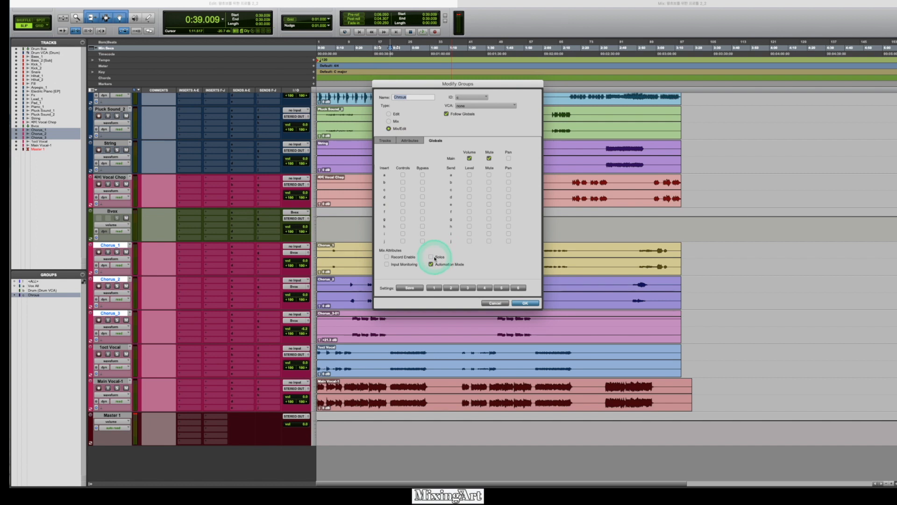
{"action": "left_click", "coordinate": [530, 303]}
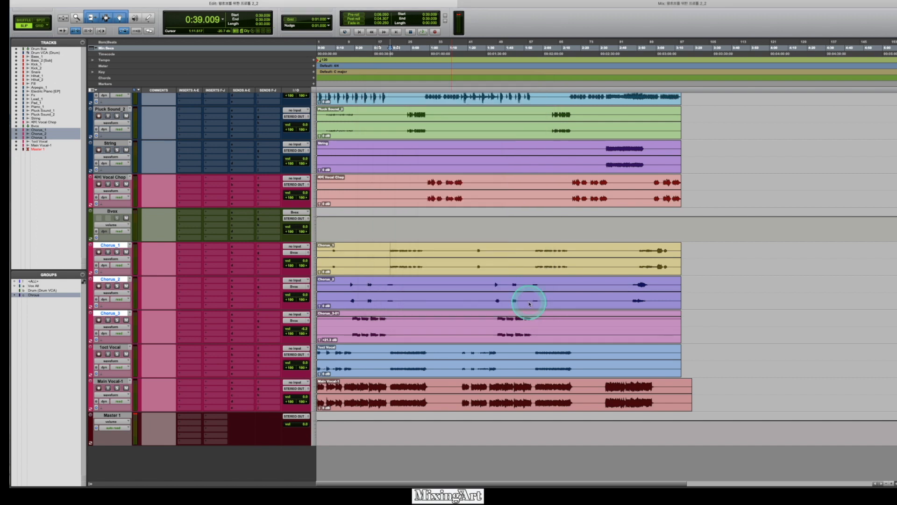
{"action": "left_click", "coordinate": [117, 286]}
{"action": "left_click", "coordinate": [117, 286]}
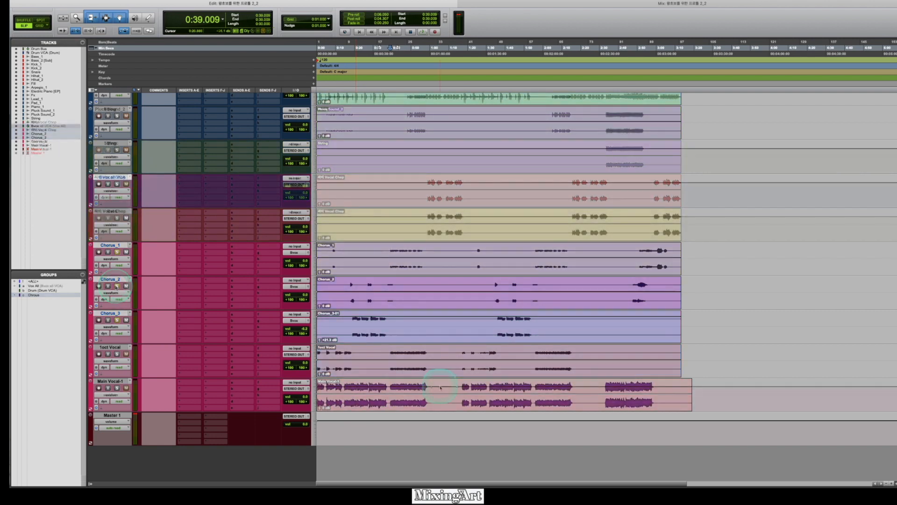
{"action": "left_click", "coordinate": [435, 407]}
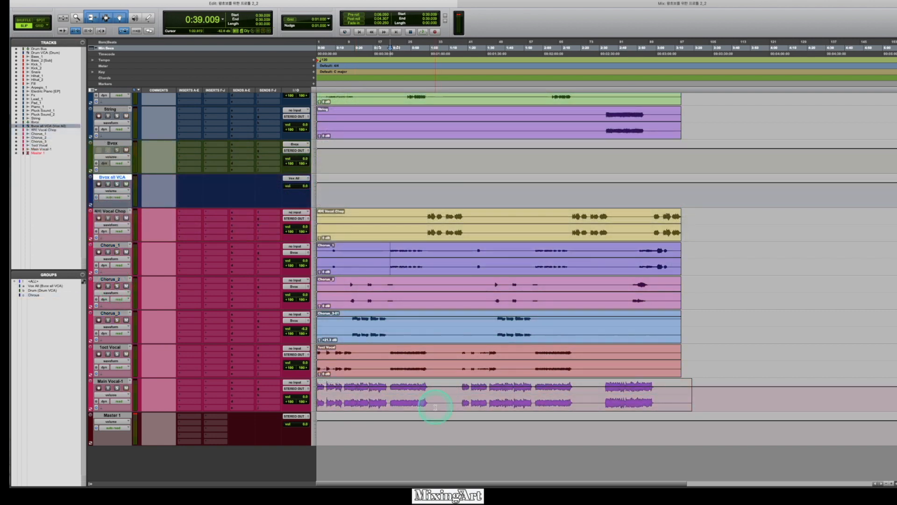
{"action": "scroll", "coordinate": [435, 407], "scroll_direction": "up", "scroll_amount": 15}
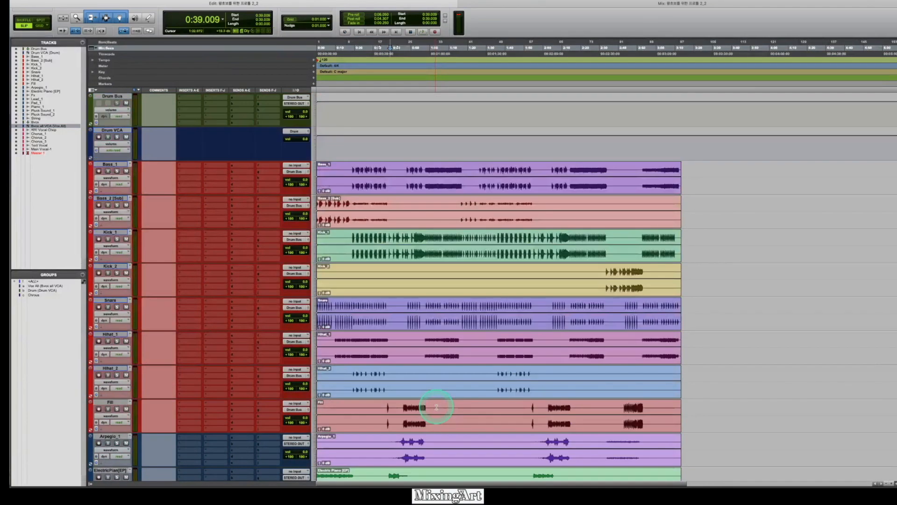
{"action": "scroll", "coordinate": [436, 407], "scroll_direction": "down", "scroll_amount": 10}
{"action": "scroll", "coordinate": [439, 406], "scroll_direction": "up", "scroll_amount": 10}
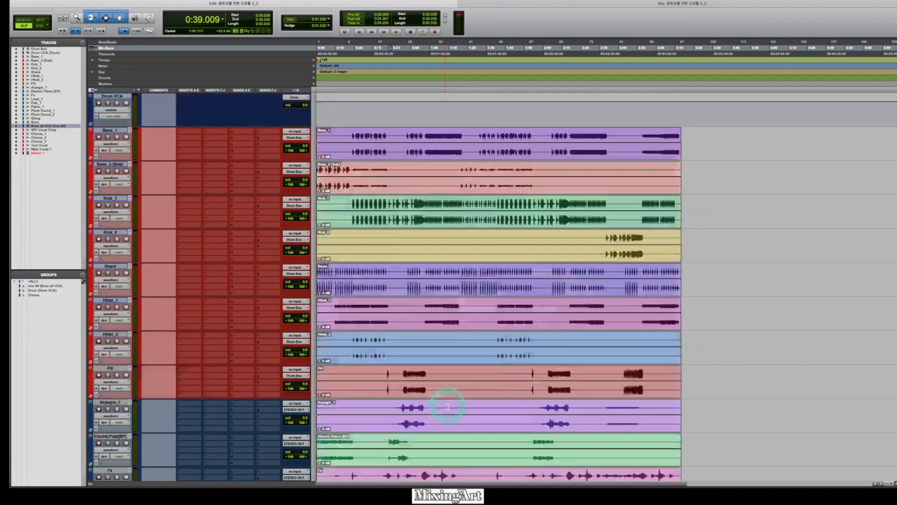
{"action": "left_click", "coordinate": [448, 406]}
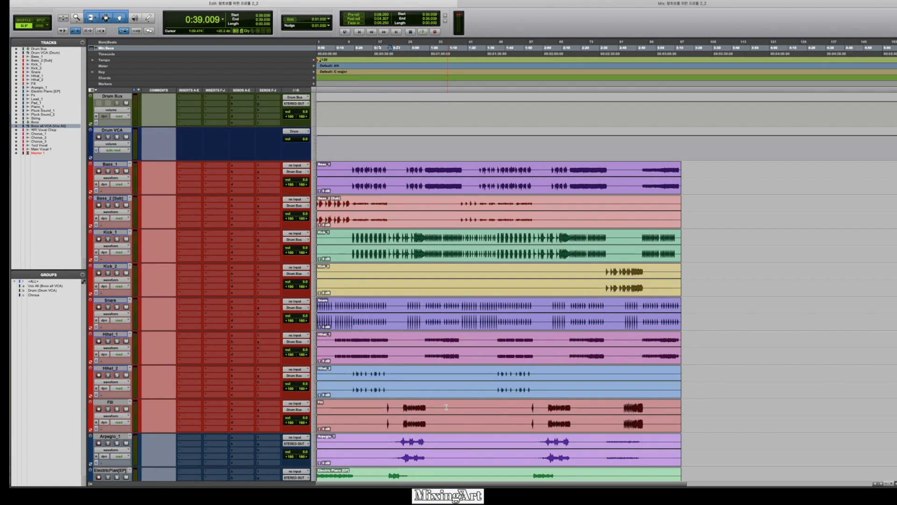
Split the Bass_1 clip at 1:21.548
{"action": "double_click", "coordinate": [486, 189]}
{"action": "left_click", "coordinate": [476, 140]}
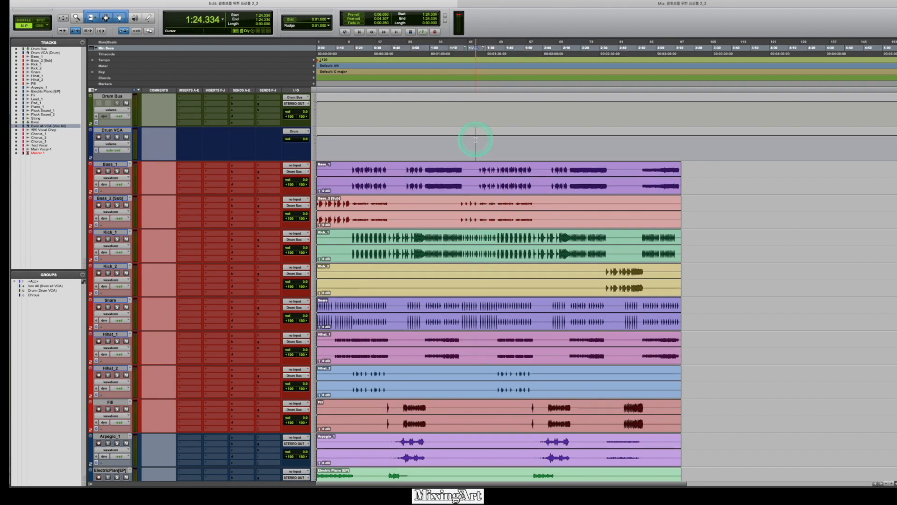
{"action": "left_click", "coordinate": [469, 170]}
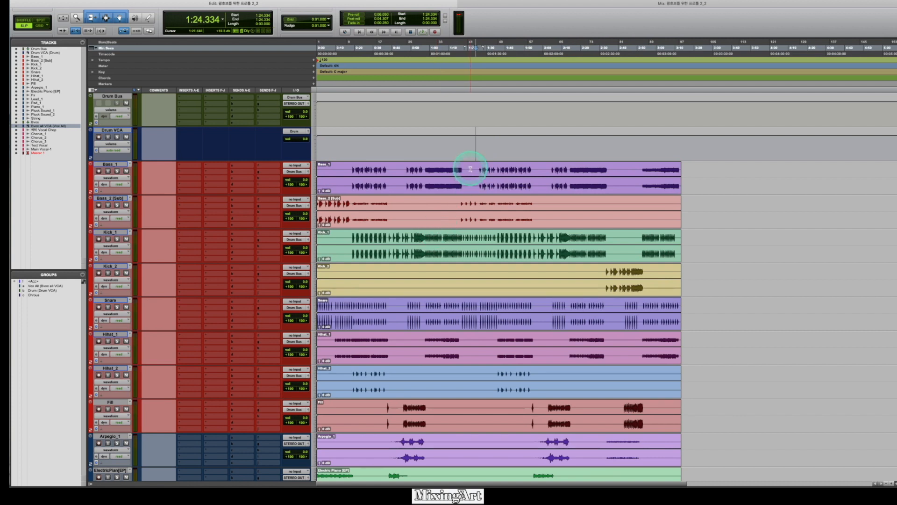
{"action": "key", "text": "super+e"}
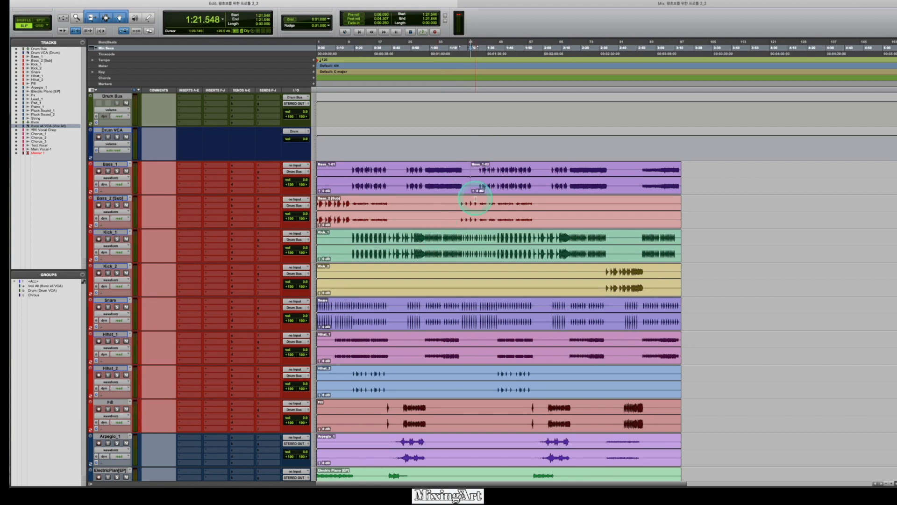
Trim the first Bass_1 clip to end at about 1:20.092 and the second to start at about 1:24.706
{"action": "left_click", "coordinate": [468, 172]}
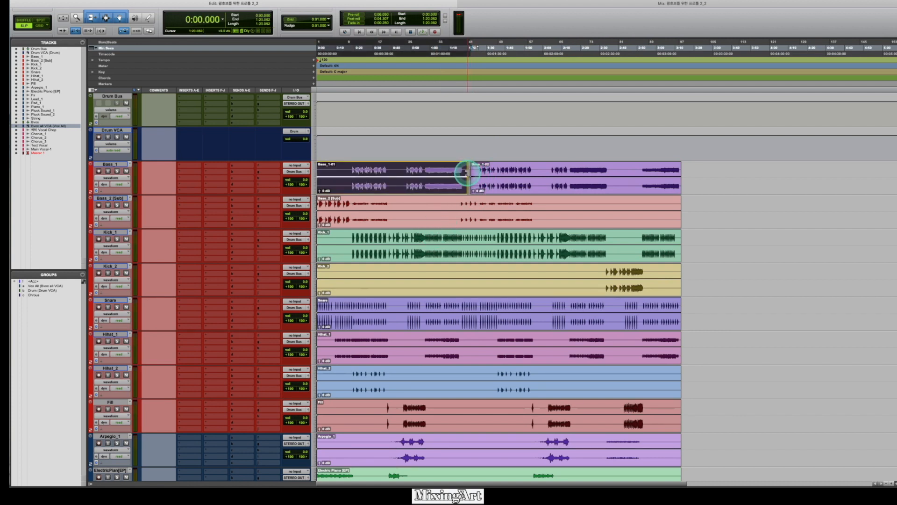
{"action": "left_click", "coordinate": [472, 180]}
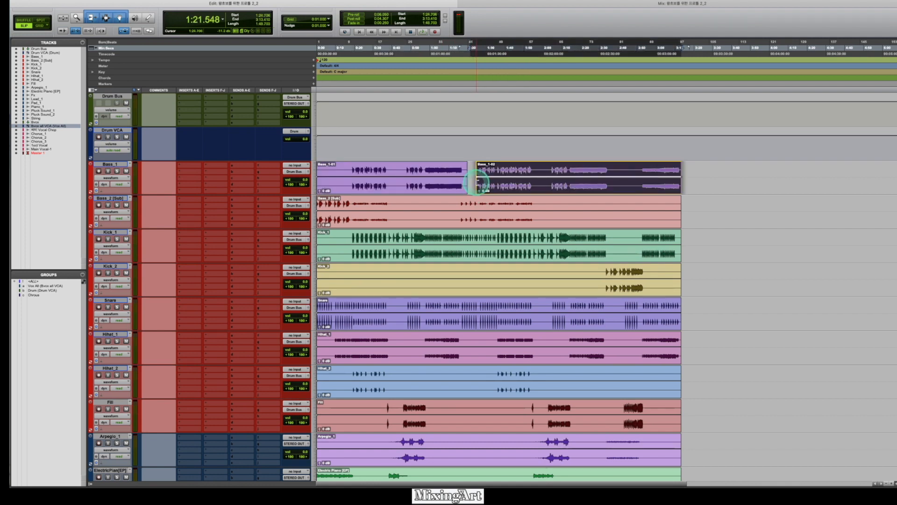
{"action": "left_click", "coordinate": [732, 175]}
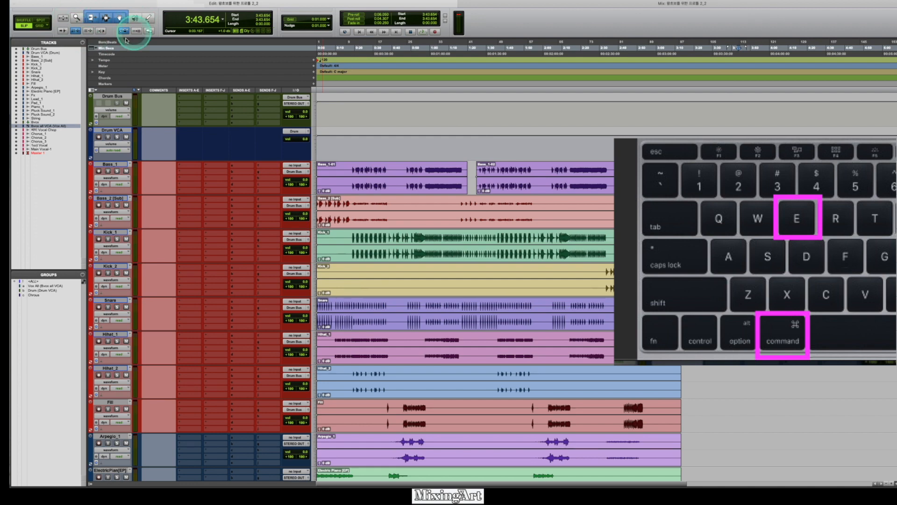
Switch from the Smart Tool to the individual edit tools, ending with the Grabber tool active
{"action": "left_click", "coordinate": [107, 19]}
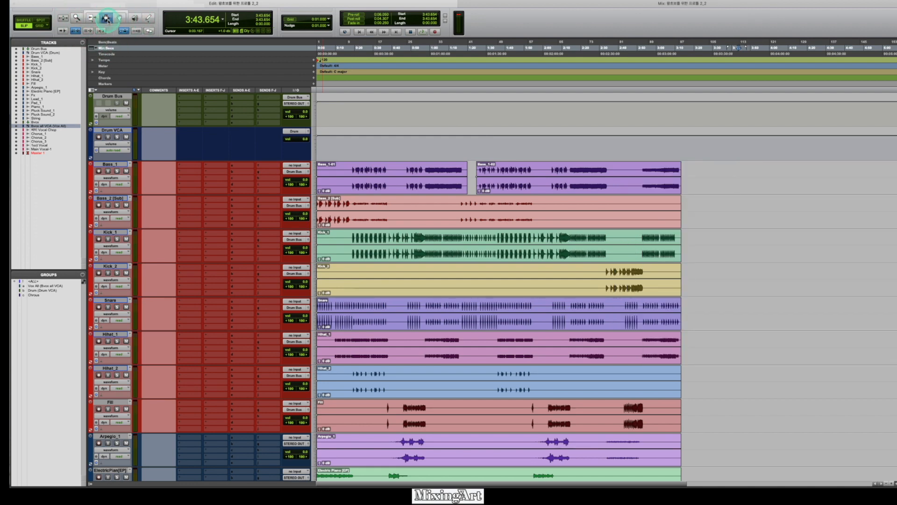
{"action": "left_click", "coordinate": [92, 19]}
{"action": "left_click", "coordinate": [117, 19]}
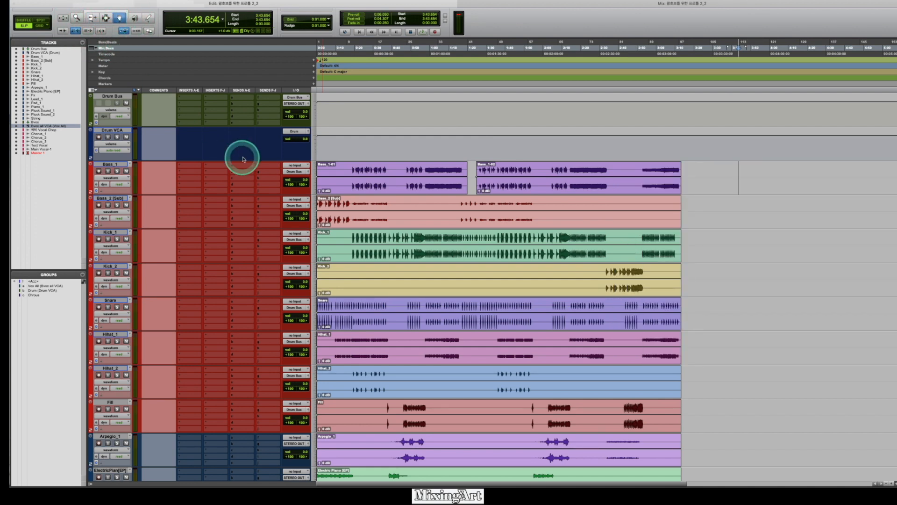
Try moving the second Bass_1 clip later in the timeline, undo the move, and select the first Bass_1 clip
{"action": "left_click", "coordinate": [526, 189]}
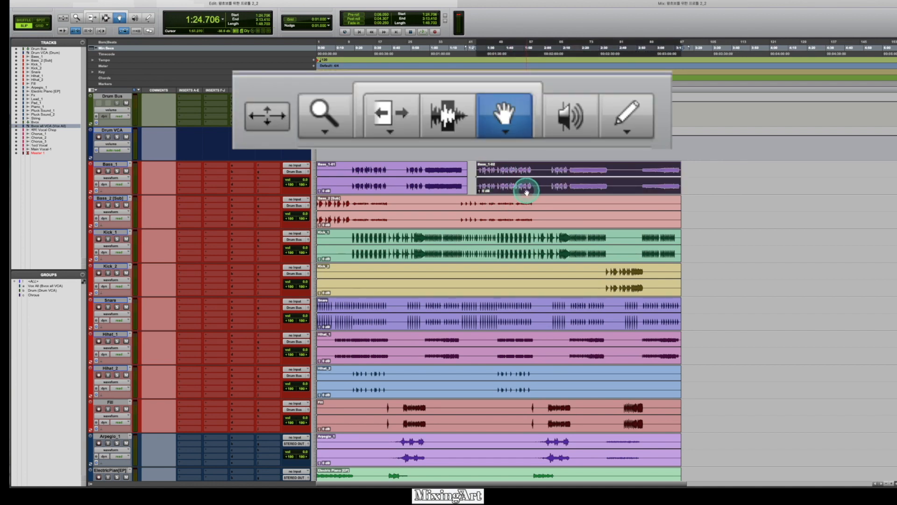
{"action": "left_click_drag", "start_coordinate": [524, 190], "coordinate": [600, 196]}
{"action": "key", "text": "super+z"}
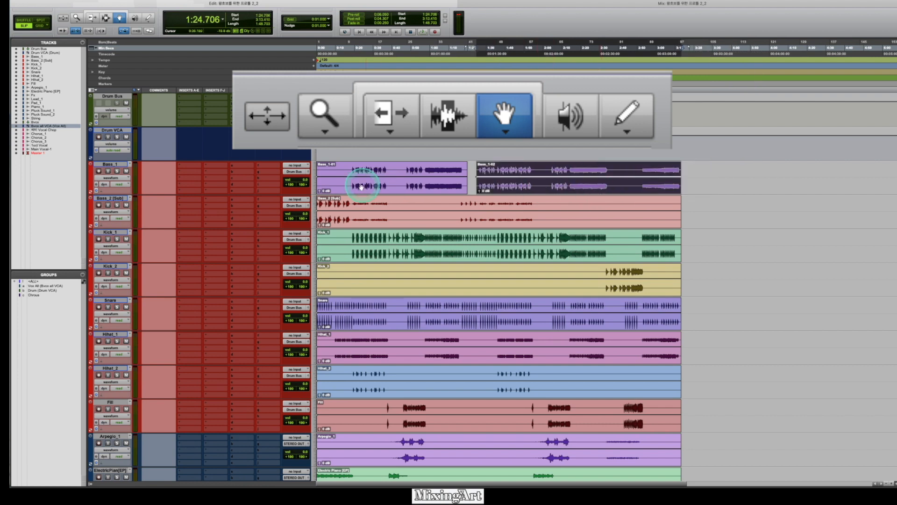
{"action": "left_click", "coordinate": [318, 165]}
Activate the Selector tool and place the edit cursor in the second Bass_1 clip at 2:03.901 and 1:25.635
{"action": "key", "text": "F7"}
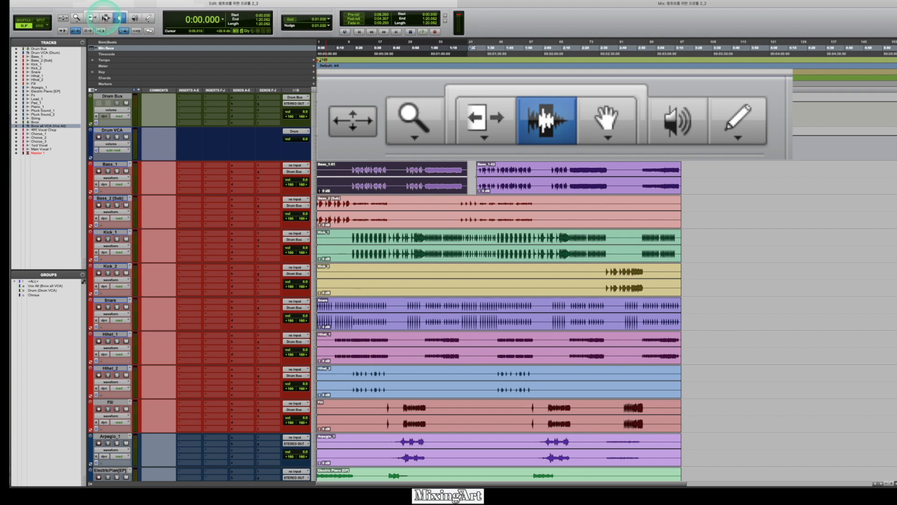
{"action": "left_click", "coordinate": [552, 188]}
{"action": "left_click", "coordinate": [550, 176]}
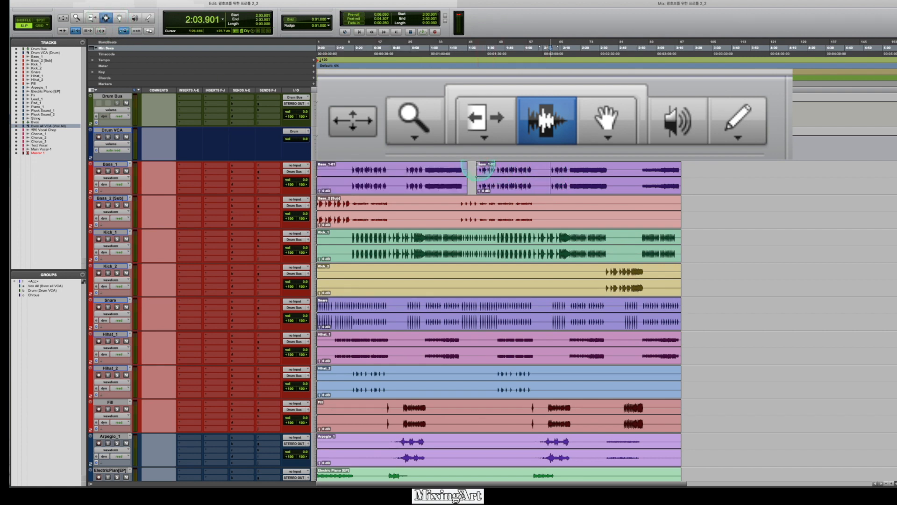
{"action": "left_click", "coordinate": [477, 169]}
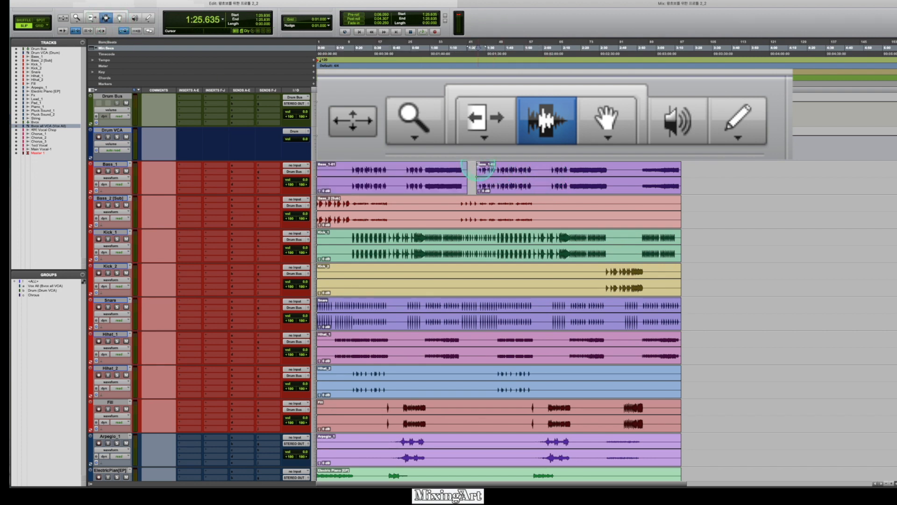
Select the range from 2:37.152 to about 2:50.5 in the second Bass_1 clip, then the whole first Bass_1 clip
{"action": "left_click", "coordinate": [468, 163]}
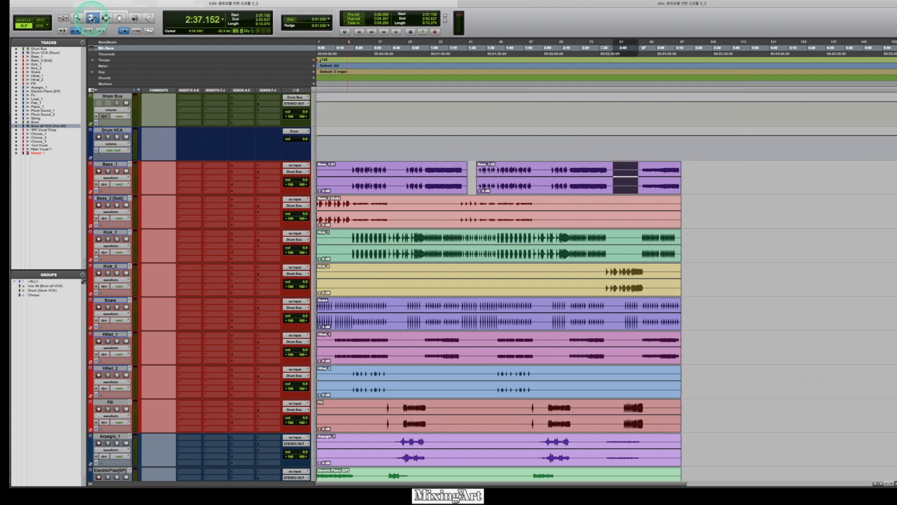
{"action": "key", "text": "F6"}
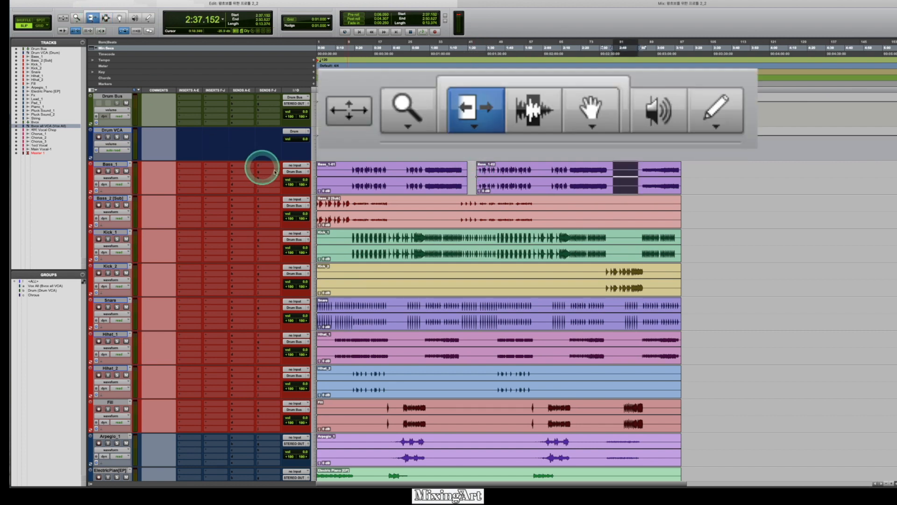
{"action": "mouse_move", "coordinate": [319, 175]}
{"action": "left_mouse_down"}
{"action": "mouse_move", "coordinate": [347, 163]}
{"action": "mouse_move", "coordinate": [318, 164]}
{"action": "left_mouse_up"}
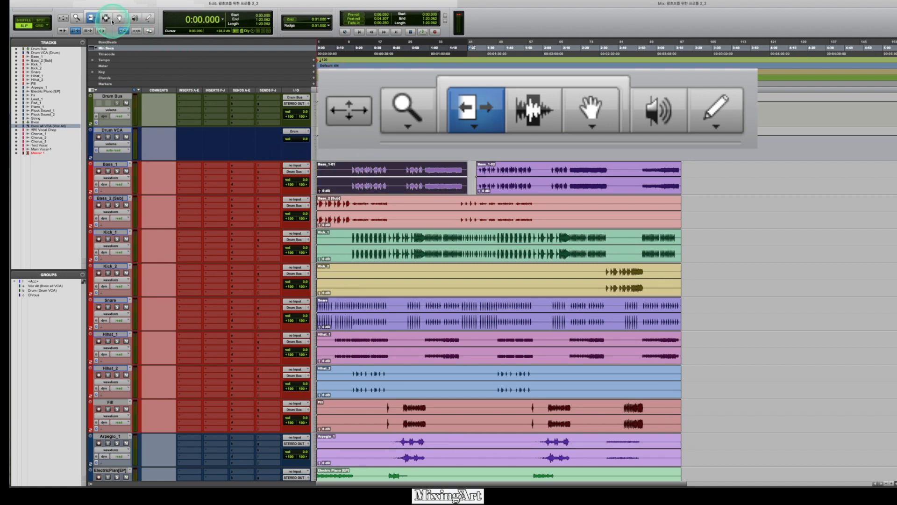
Activate the Smart Tool, select the first 16 seconds or so of Bass_1, and place the edit cursor at 0:19.504
{"action": "left_click", "coordinate": [108, 20]}
{"action": "left_click", "coordinate": [109, 19]}
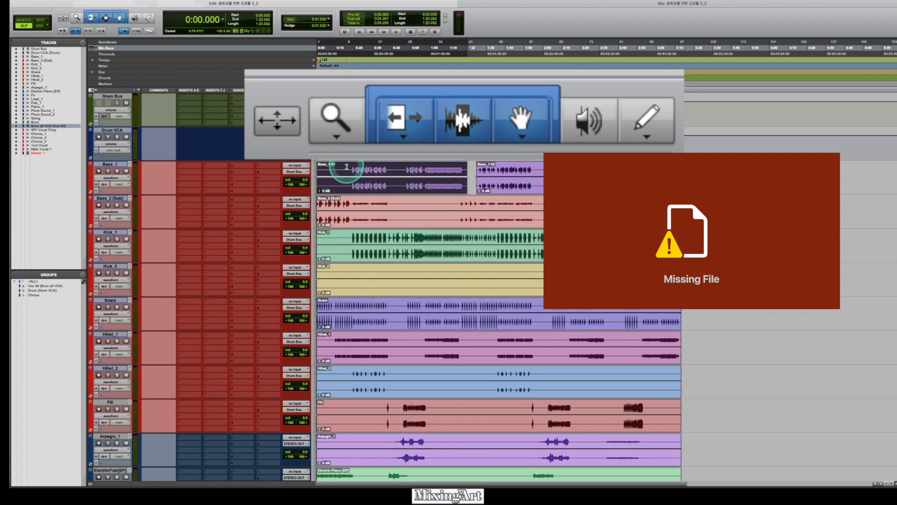
{"action": "left_click_drag", "start_coordinate": [347, 173], "coordinate": [233, 168]}
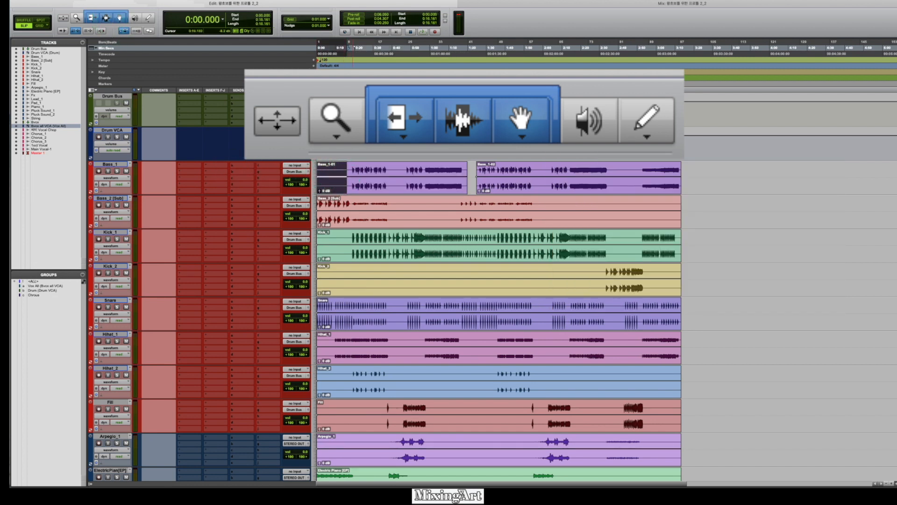
{"action": "left_click", "coordinate": [352, 169]}
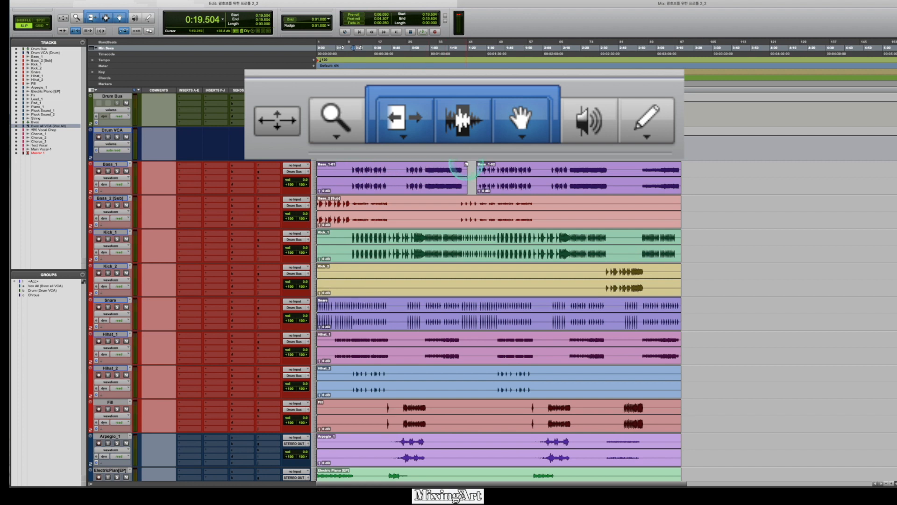
Add a fade-out from 1:18.204 to the end of the first Bass_1 clip and place the edit cursor at 2:02.415
{"action": "left_click_drag", "start_coordinate": [466, 164], "coordinate": [437, 174]}
{"action": "key", "text": "super+z"}
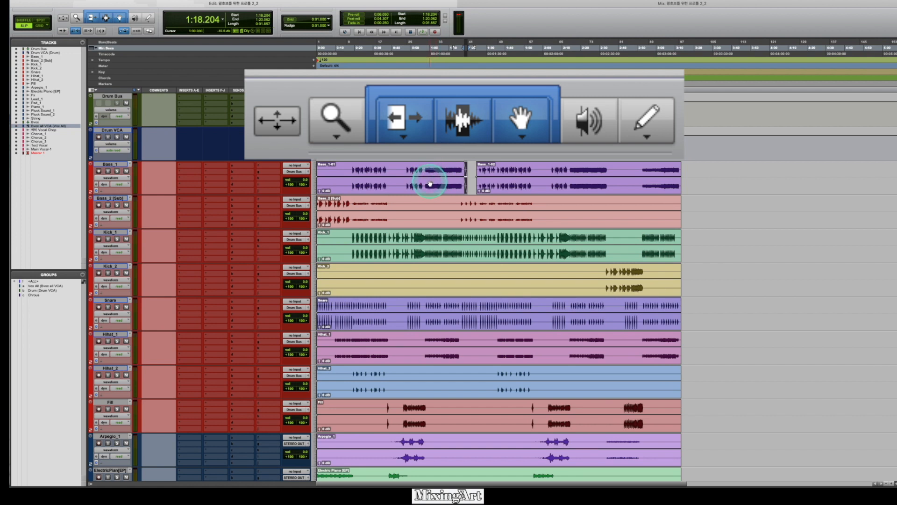
{"action": "left_click", "coordinate": [545, 186]}
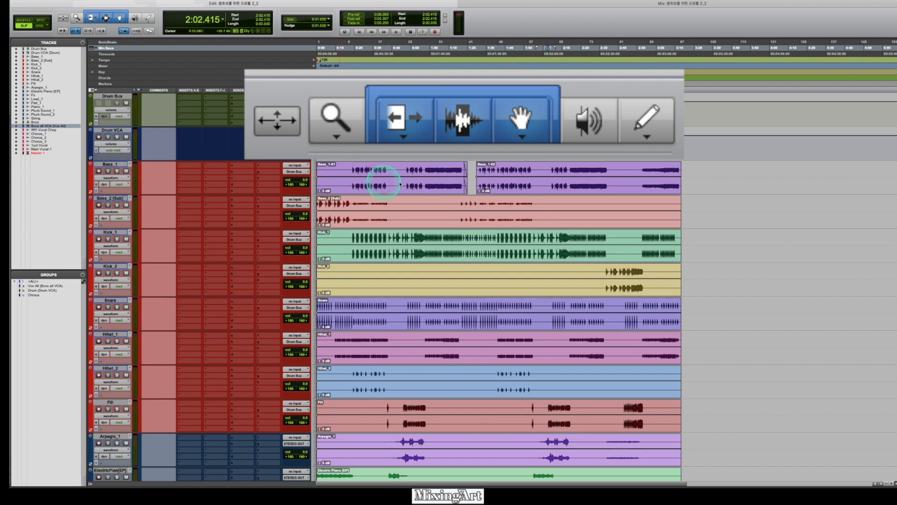
Switch the Bass_1 track to its volume view and try adjusting the volume automation line across both clips
{"action": "key", "text": "minus"}
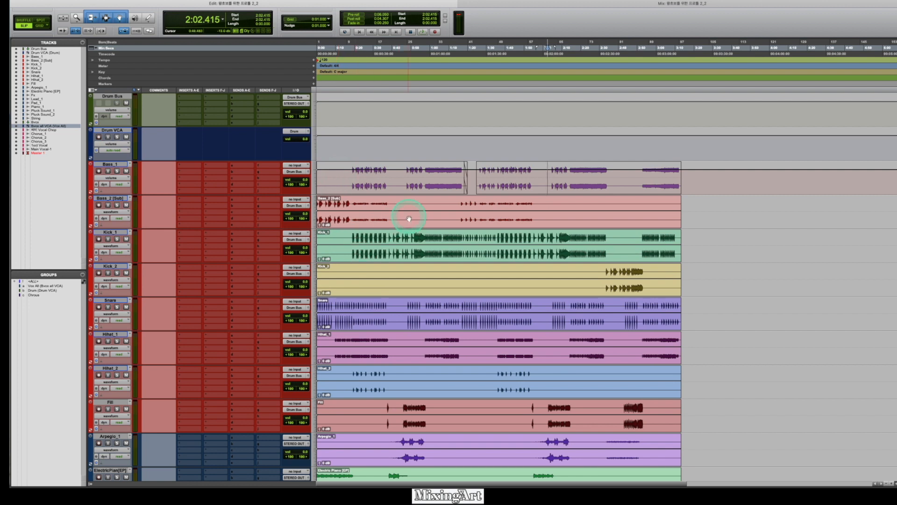
{"action": "left_click_drag", "start_coordinate": [410, 207], "coordinate": [410, 212]}
{"action": "key", "text": "super+z"}
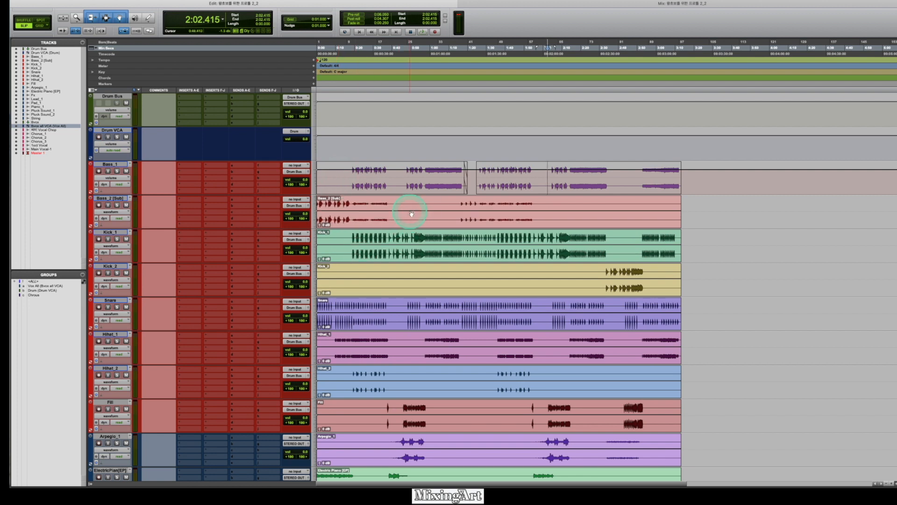
{"action": "left_click", "coordinate": [515, 169]}
{"action": "left_click_drag", "start_coordinate": [516, 169], "coordinate": [515, 169]}
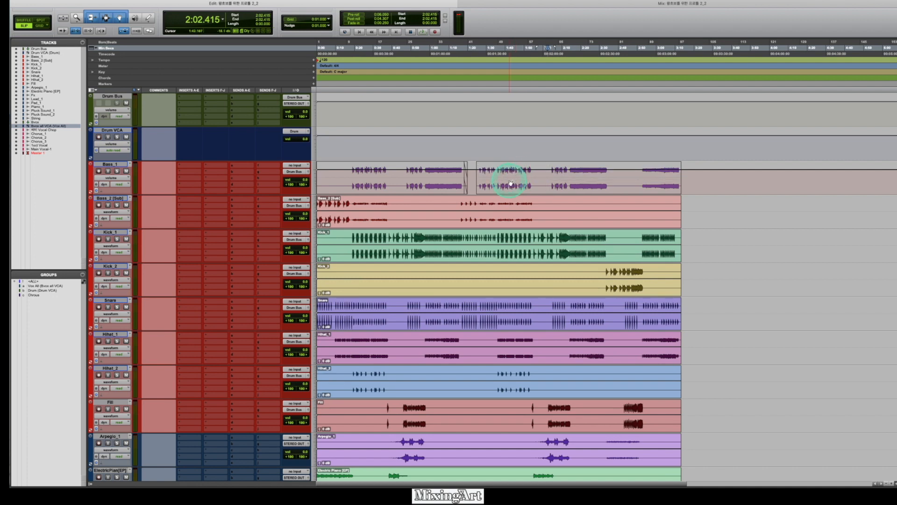
{"action": "left_click", "coordinate": [448, 169]}
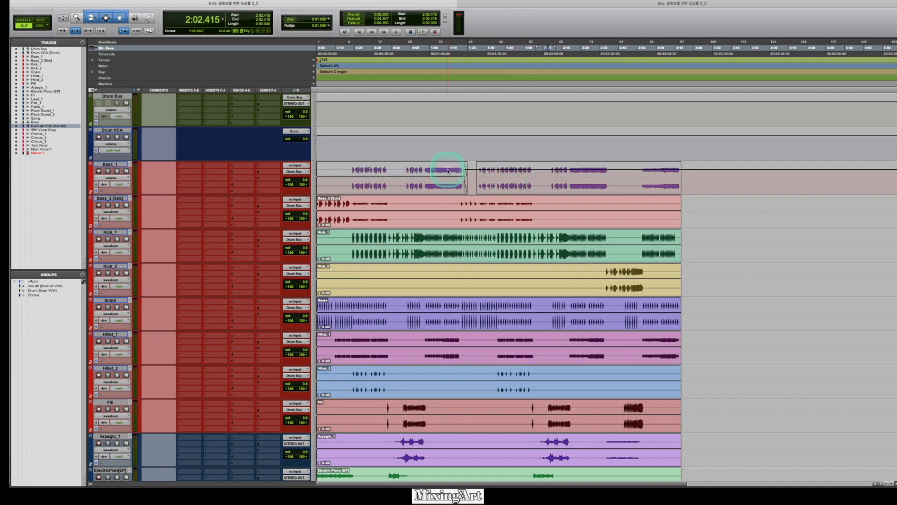
{"action": "left_click", "coordinate": [406, 183]}
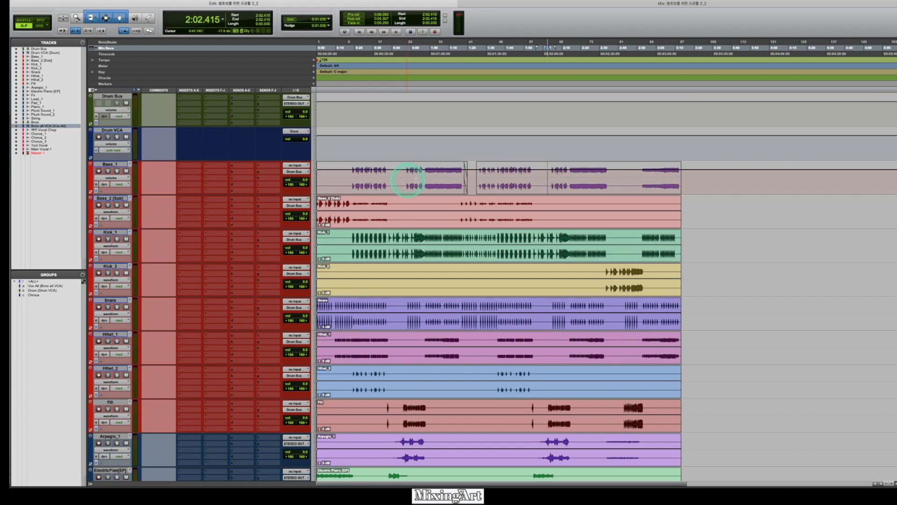
Return Bass_1 to the waveform view and adjust the fade-out at the end of its first clip
{"action": "left_click", "coordinate": [629, 270]}
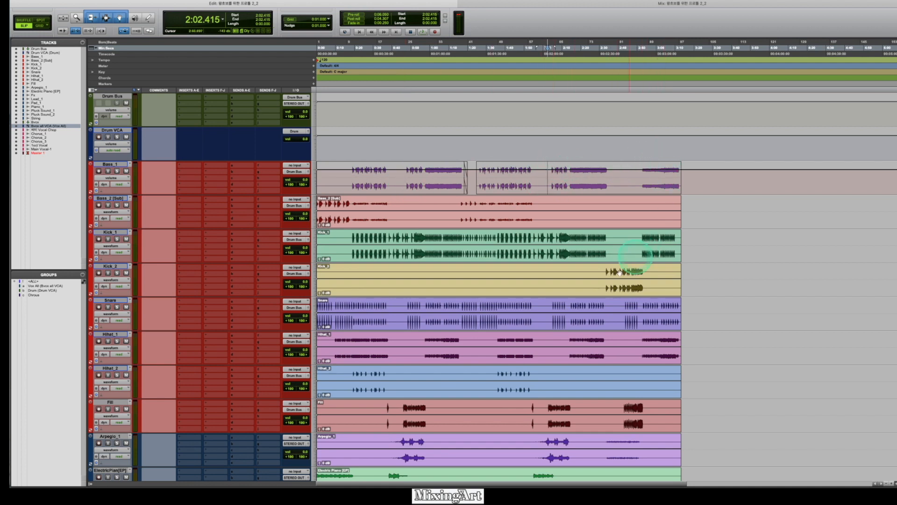
{"action": "left_click", "coordinate": [603, 270]}
{"action": "key", "text": "super+e"}
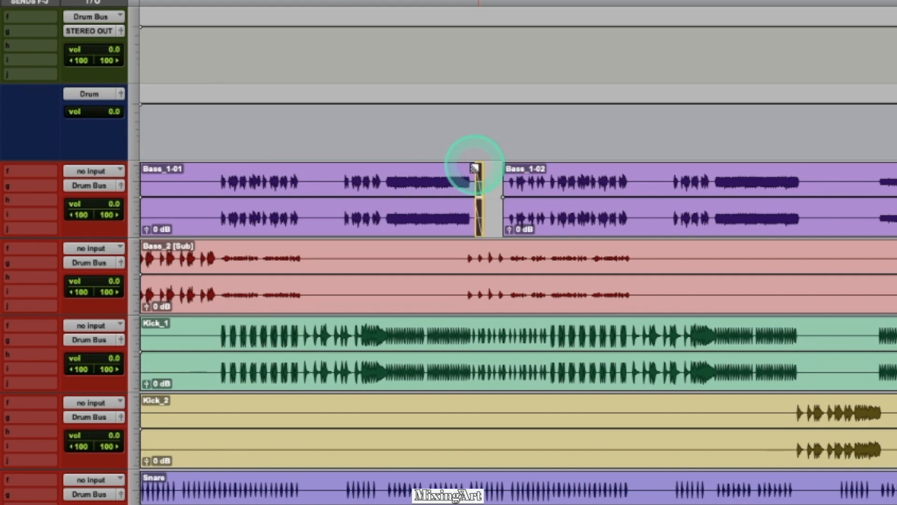
{"action": "left_click_drag", "start_coordinate": [477, 168], "coordinate": [471, 167]}
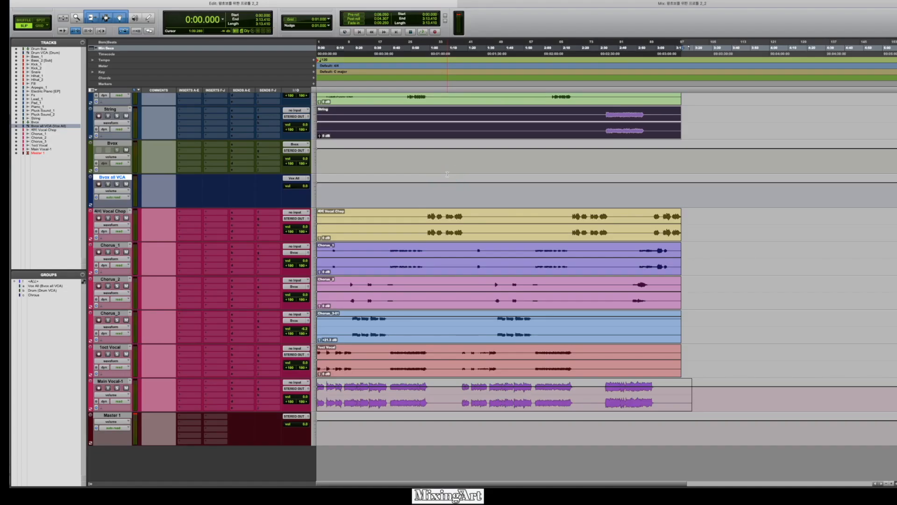
Select the audible section of the String clip from 2:32.694, play it, solo the String track and stop playback
{"action": "left_click", "coordinate": [613, 160]}
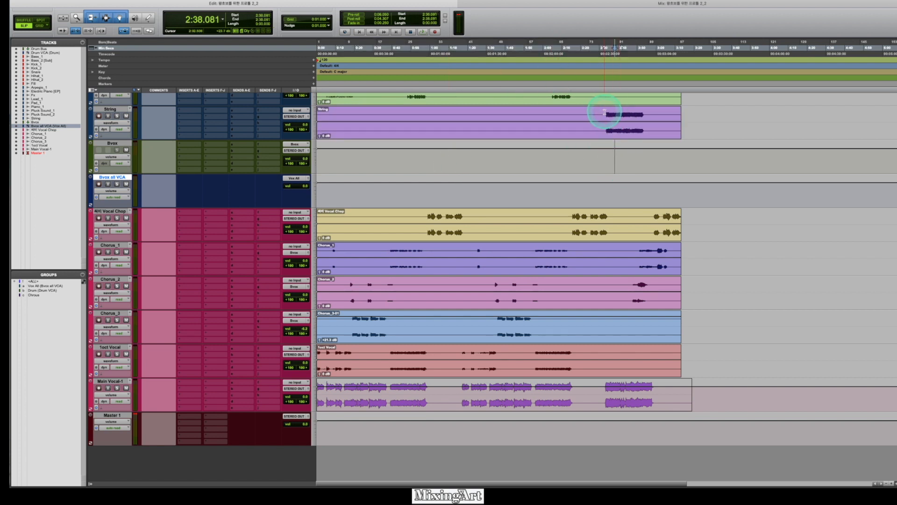
{"action": "left_click_drag", "start_coordinate": [604, 112], "coordinate": [644, 114]}
{"action": "key", "text": "space"}
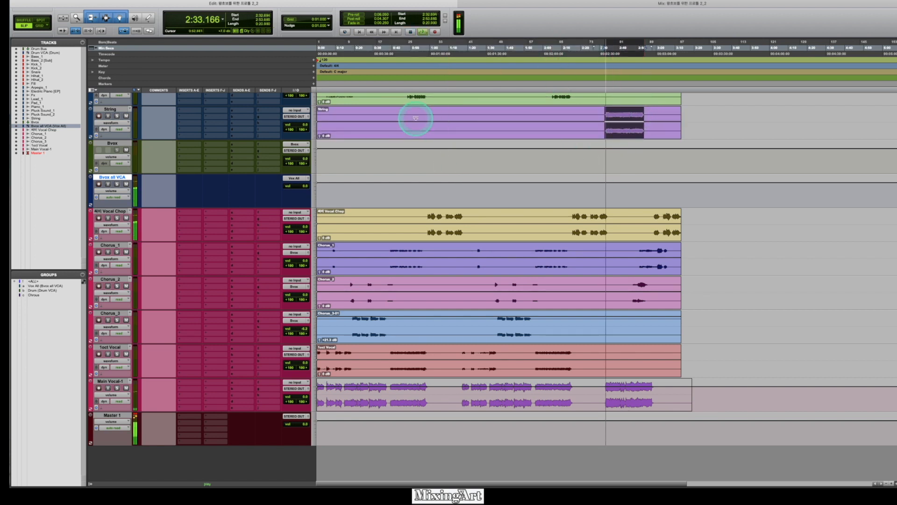
{"action": "left_click", "coordinate": [117, 116]}
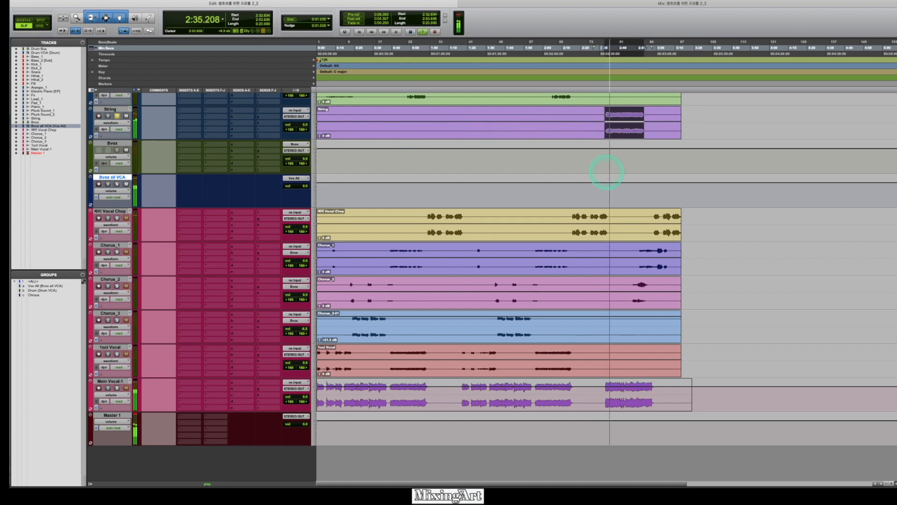
{"action": "key", "text": "space"}
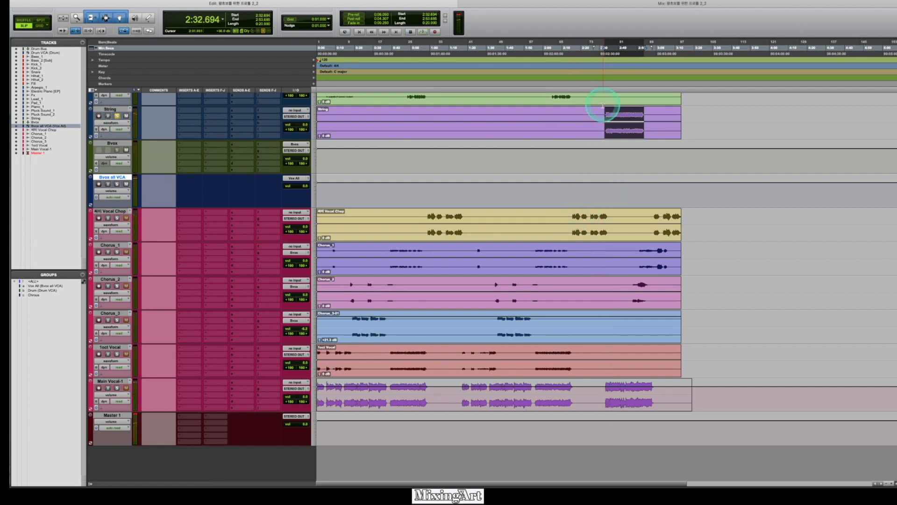
Enable Loop playback and loop the String range from 2:33.251 to 2:36.223
{"action": "right_click", "coordinate": [423, 32]}
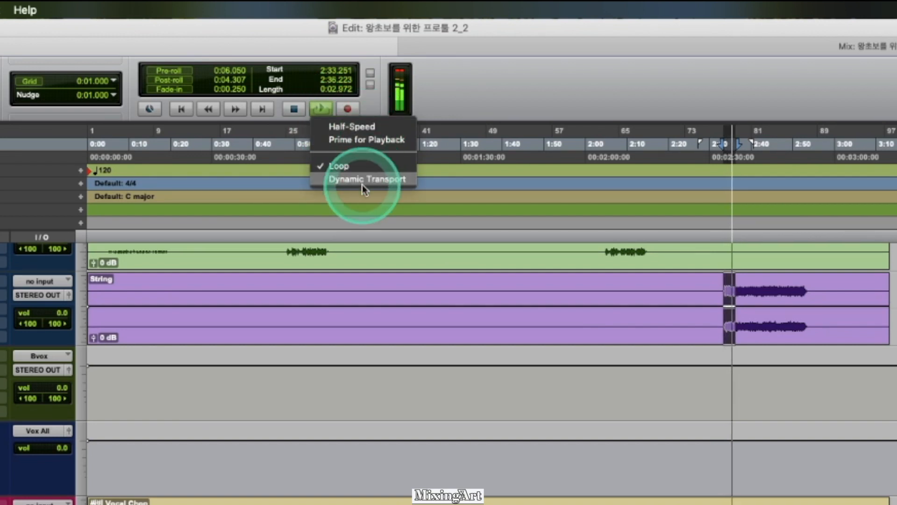
{"action": "left_click", "coordinate": [504, 393]}
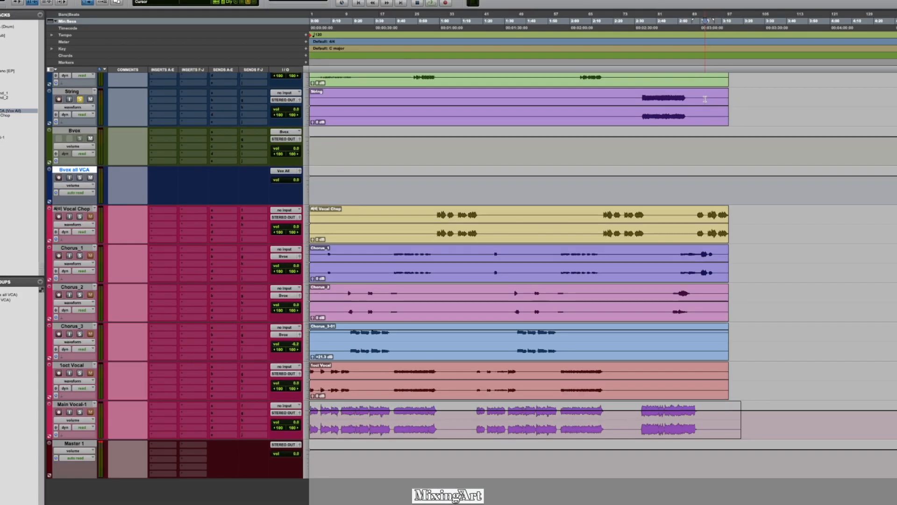
{"action": "left_click", "coordinate": [660, 115]}
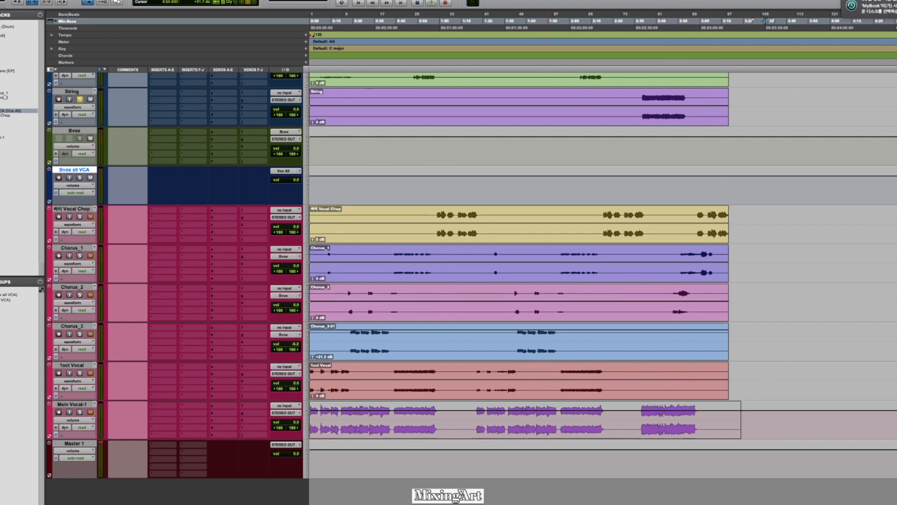
Select the whole 1oct Vocal clip as the bounce range and set the bounce file name to Protools Basic 2_2
{"action": "left_click", "coordinate": [537, 395]}
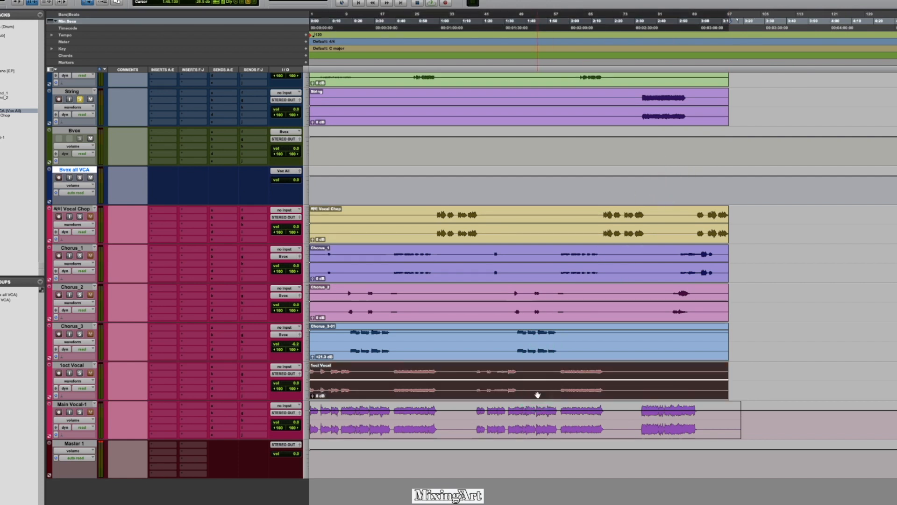
{"action": "key", "text": "alt+super+b"}
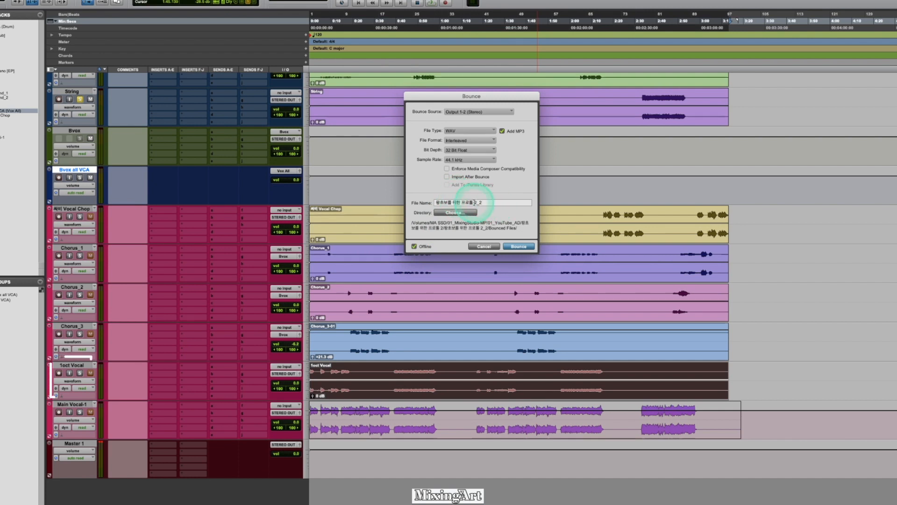
{"action": "left_click_drag", "start_coordinate": [473, 200], "coordinate": [379, 199]}
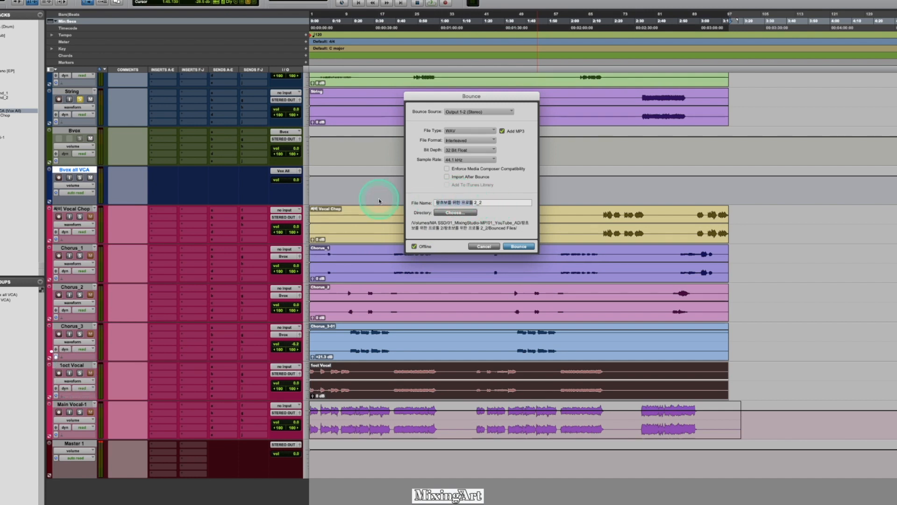
{"action": "type", "text": "ㄷ"}
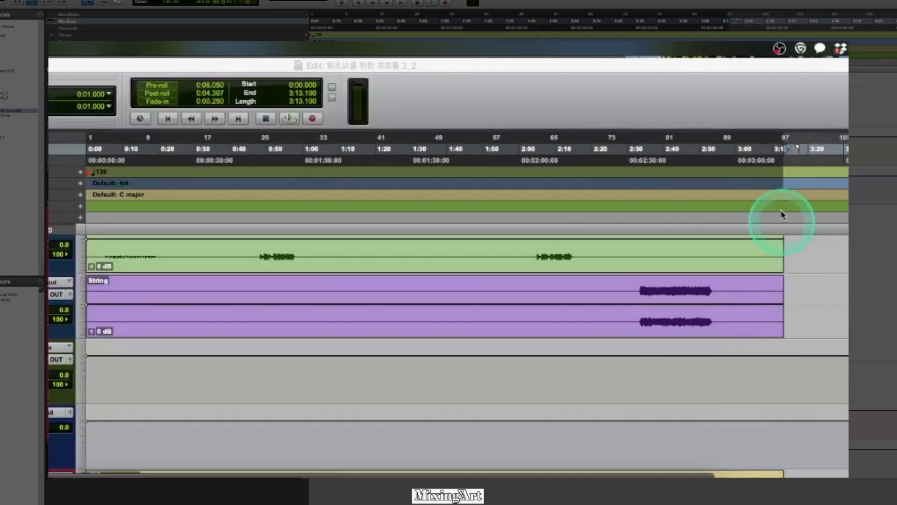
Select the full song range on the timeline, from its end at 3:13.190 back to 0:00.000
{"action": "left_click", "coordinate": [786, 108]}
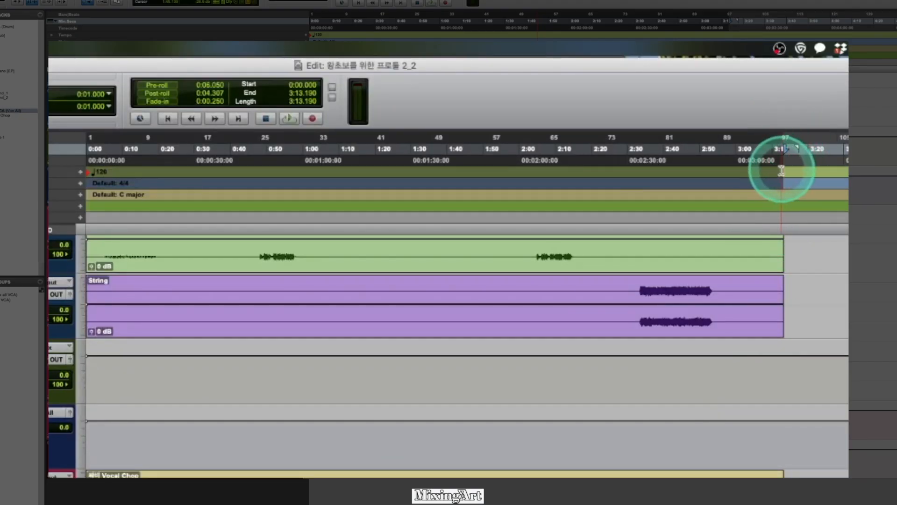
{"action": "left_click", "coordinate": [807, 183]}
{"action": "left_click_drag", "start_coordinate": [787, 183], "coordinate": [33, 179]}
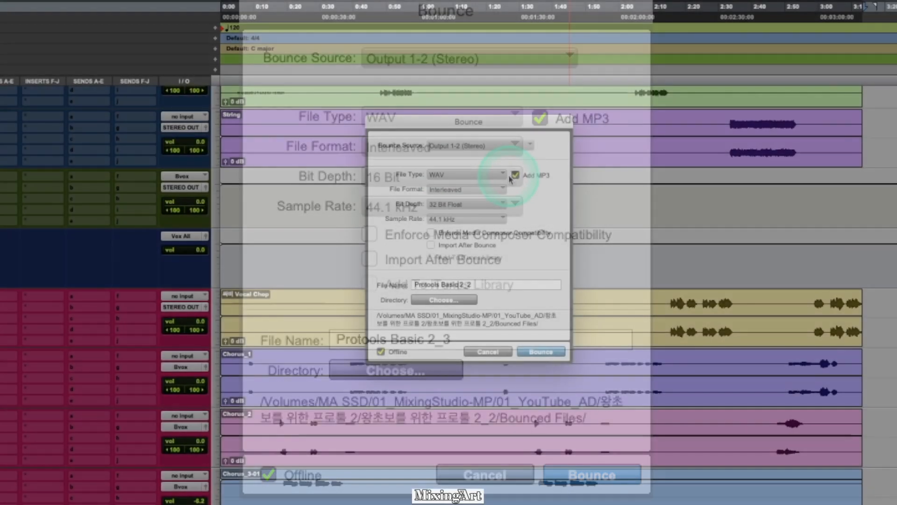
Turn off the additional MP3 option and set the bounce file type to MP3
{"action": "left_click", "coordinate": [514, 176]}
{"action": "left_click", "coordinate": [480, 177]}
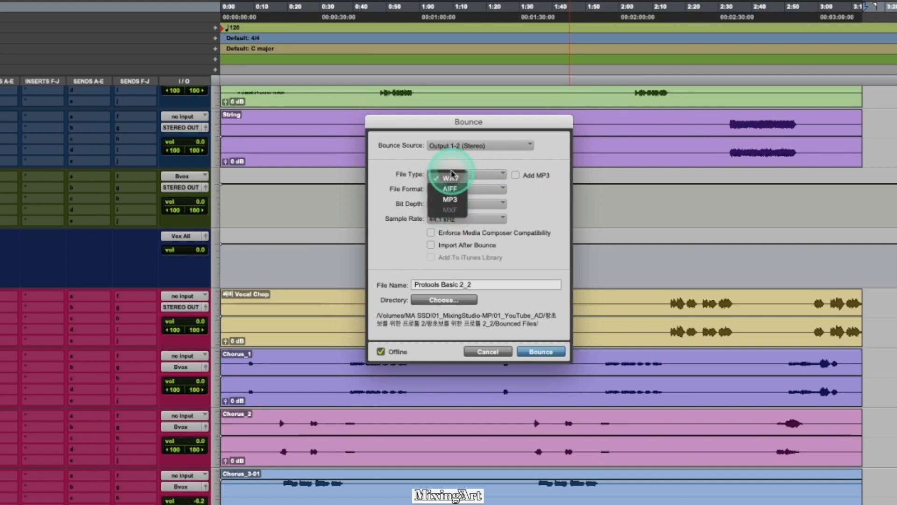
{"action": "left_click", "coordinate": [513, 160]}
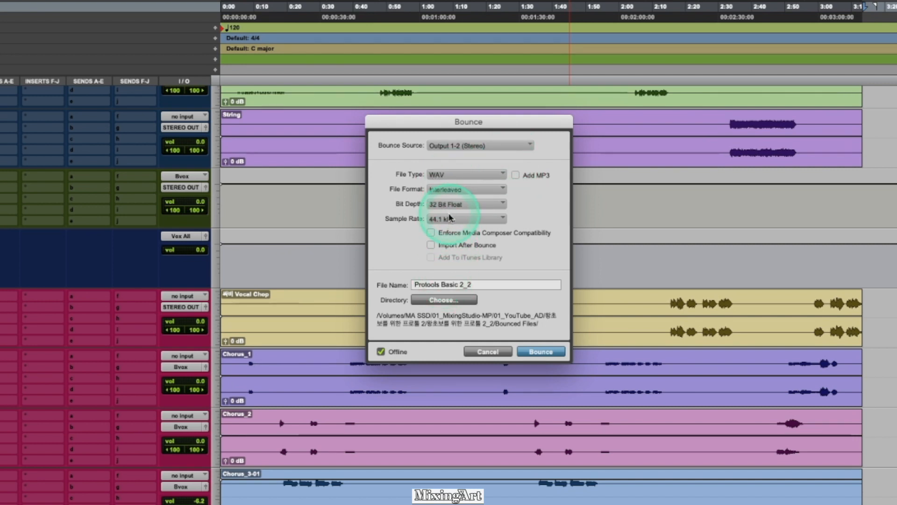
{"action": "left_click", "coordinate": [452, 175]}
{"action": "left_click", "coordinate": [447, 205]}
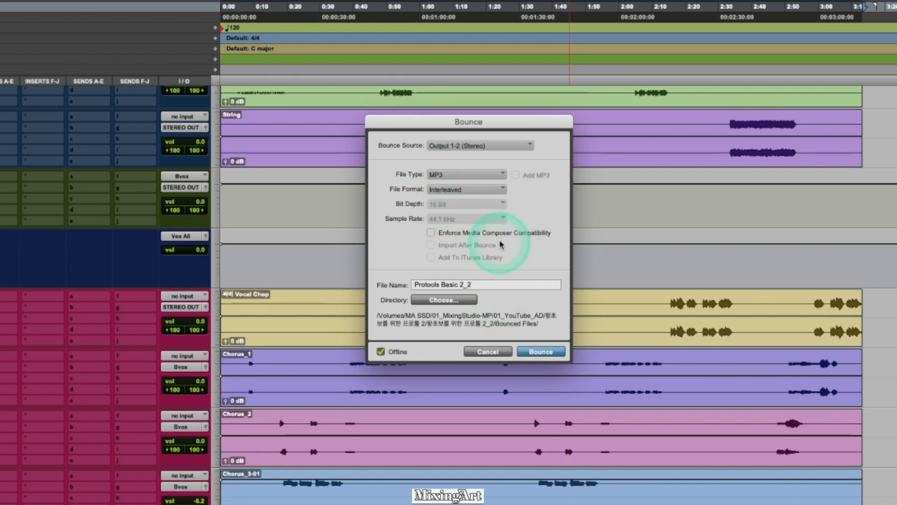
{"action": "left_click", "coordinate": [464, 175]}
{"action": "left_click", "coordinate": [465, 175]}
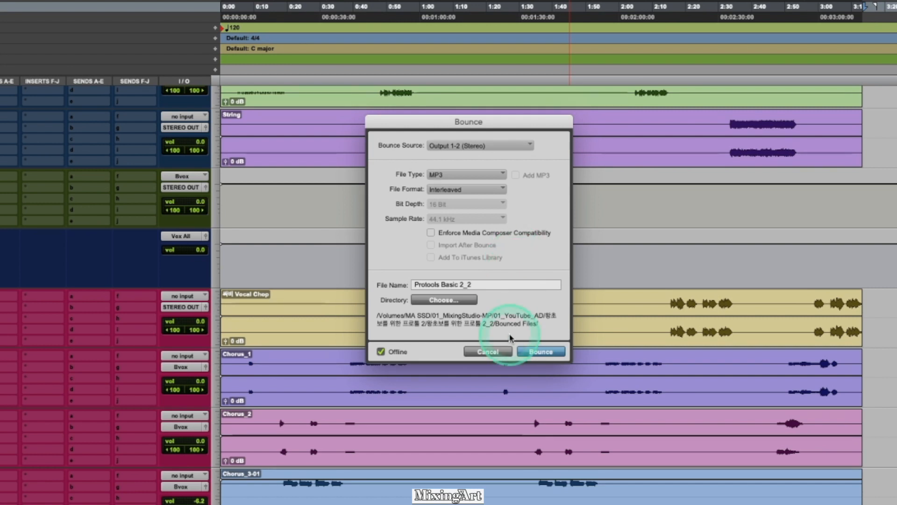
Start the offline bounce, keeping the MP3 title Protools Basic 2_2 and the 320 kbit/s encoder settings
{"action": "left_click", "coordinate": [542, 355]}
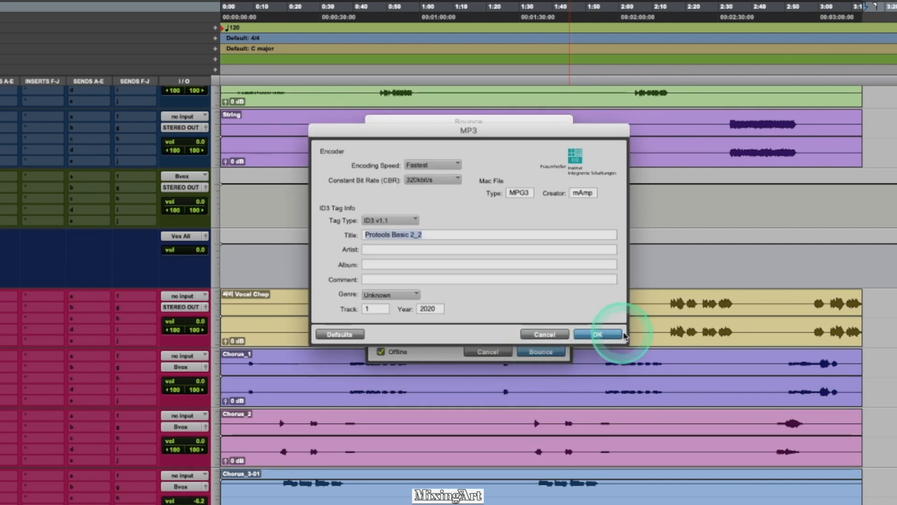
{"action": "left_click", "coordinate": [473, 235]}
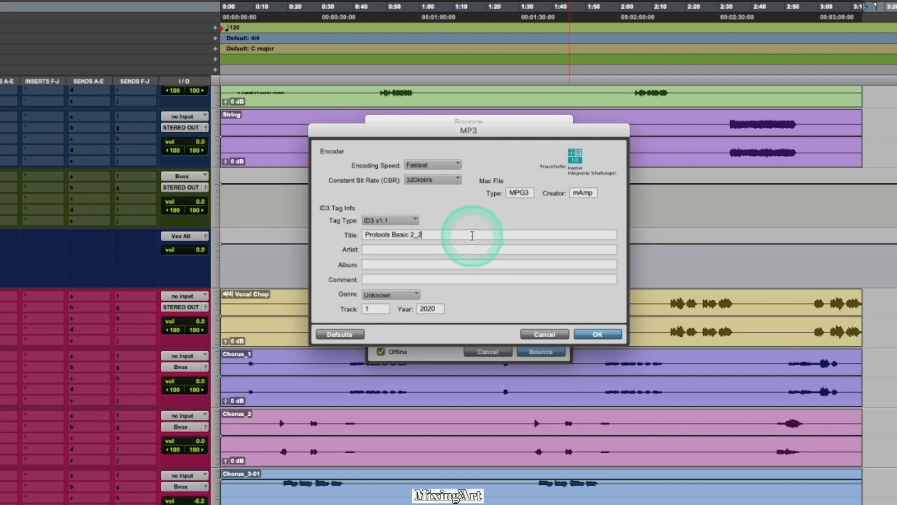
{"action": "left_click", "coordinate": [596, 334]}
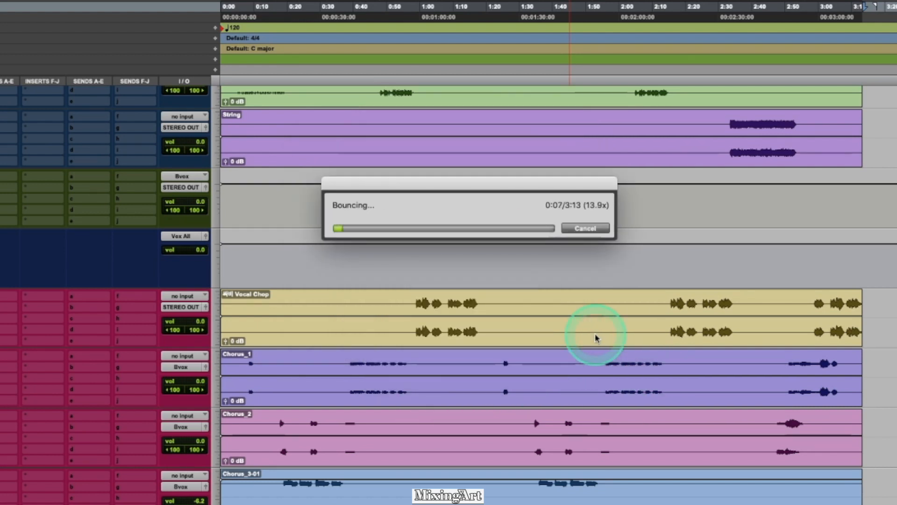